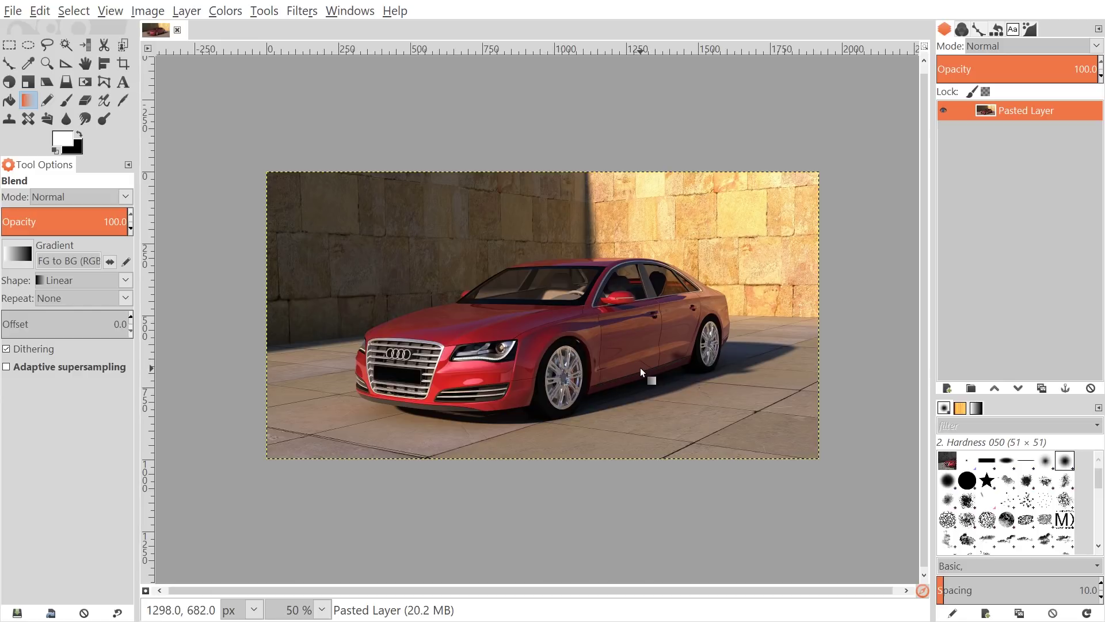
Duplicate Pasted Layer, hide the original, and make Pasted Layer copy the active layer.
key(space)
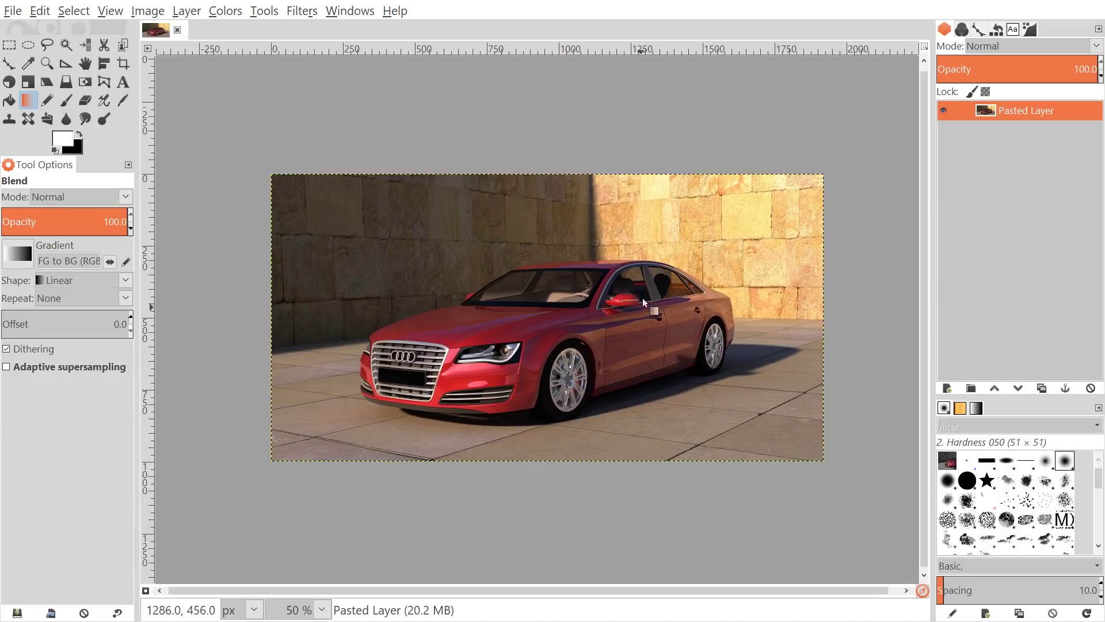
right_click(1013, 117)
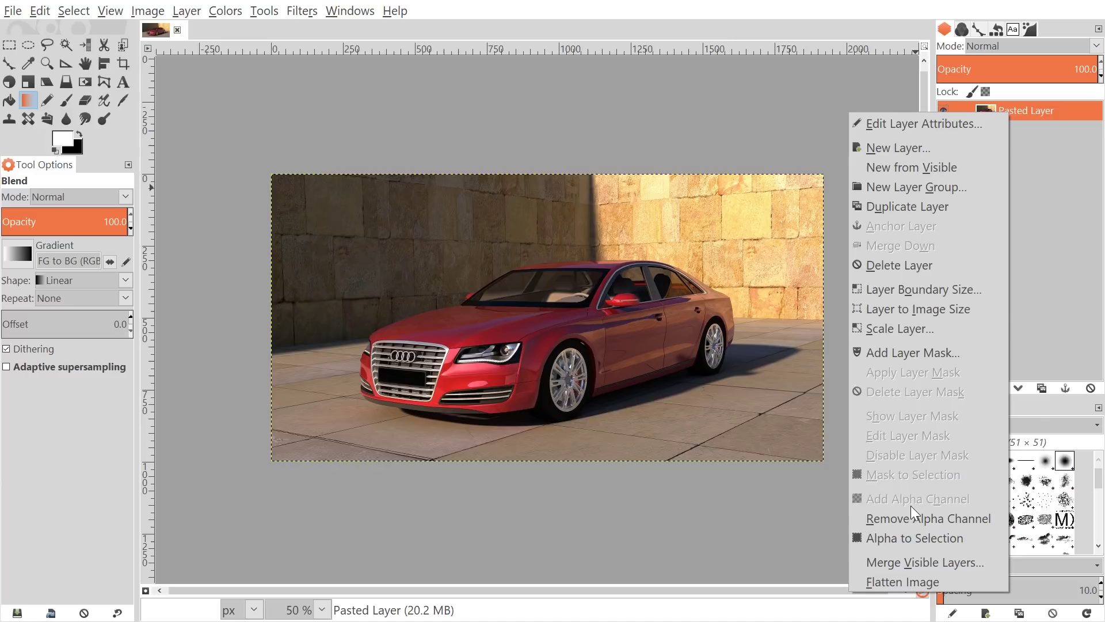
click(1065, 151)
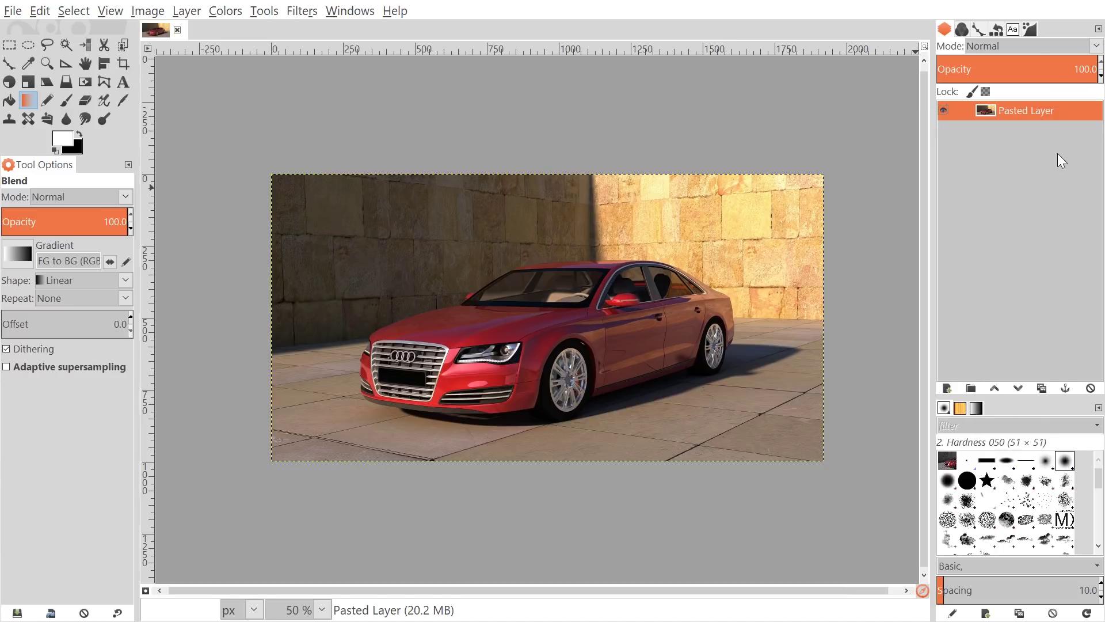
click(1040, 387)
click(1012, 130)
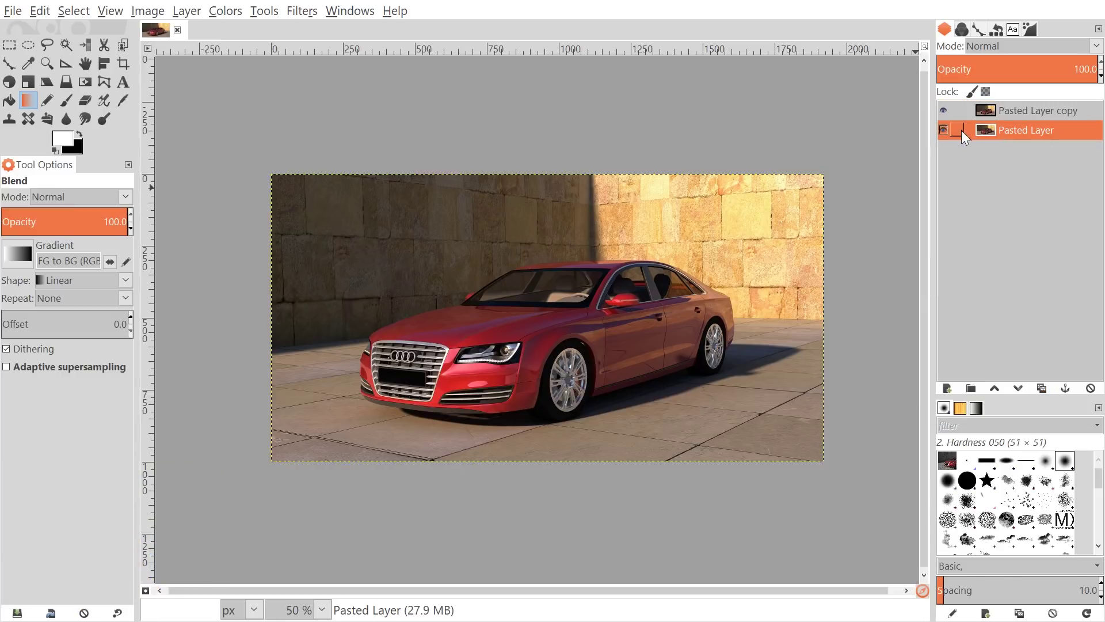
click(943, 130)
click(988, 114)
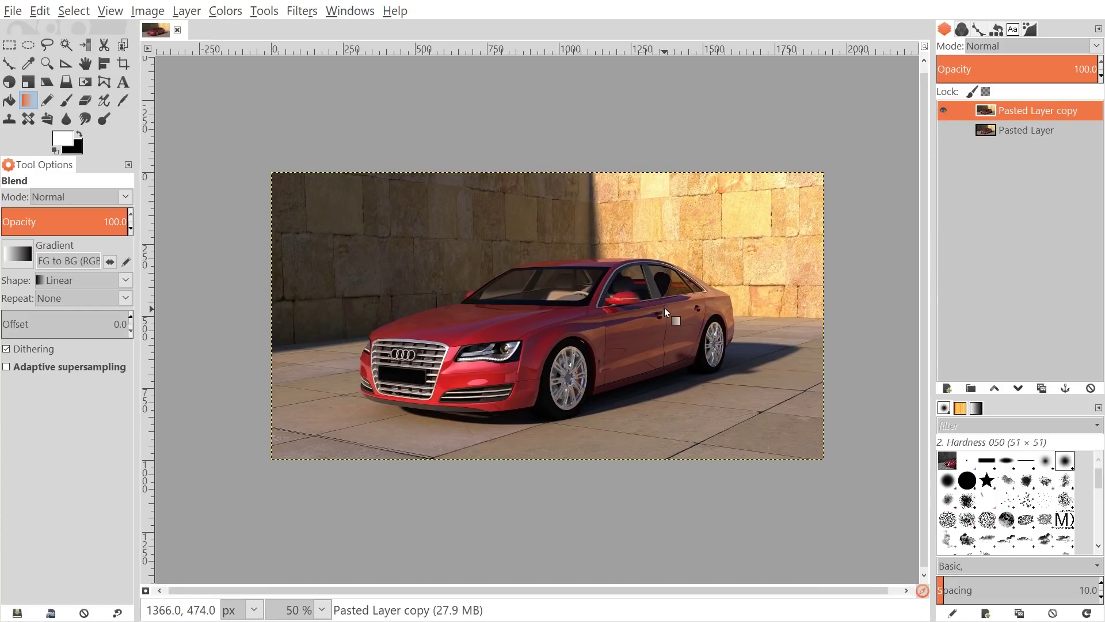
Open the Hue-Saturation adjustment and move its dialog clear of the photo.
click(213, 8)
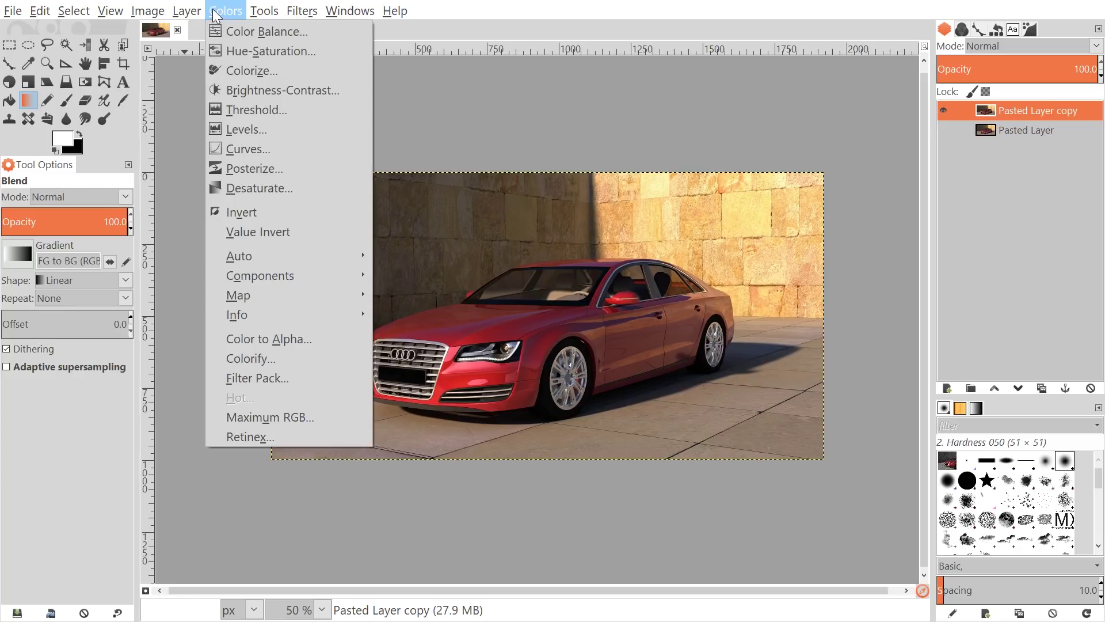
click(254, 50)
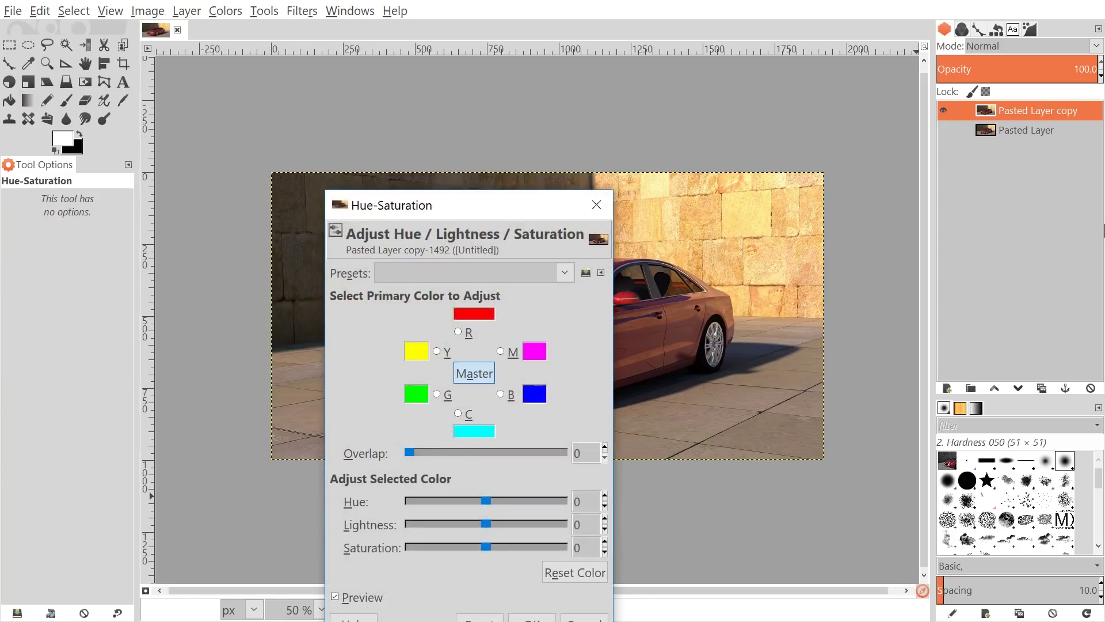
drag(508, 203, 238, 73)
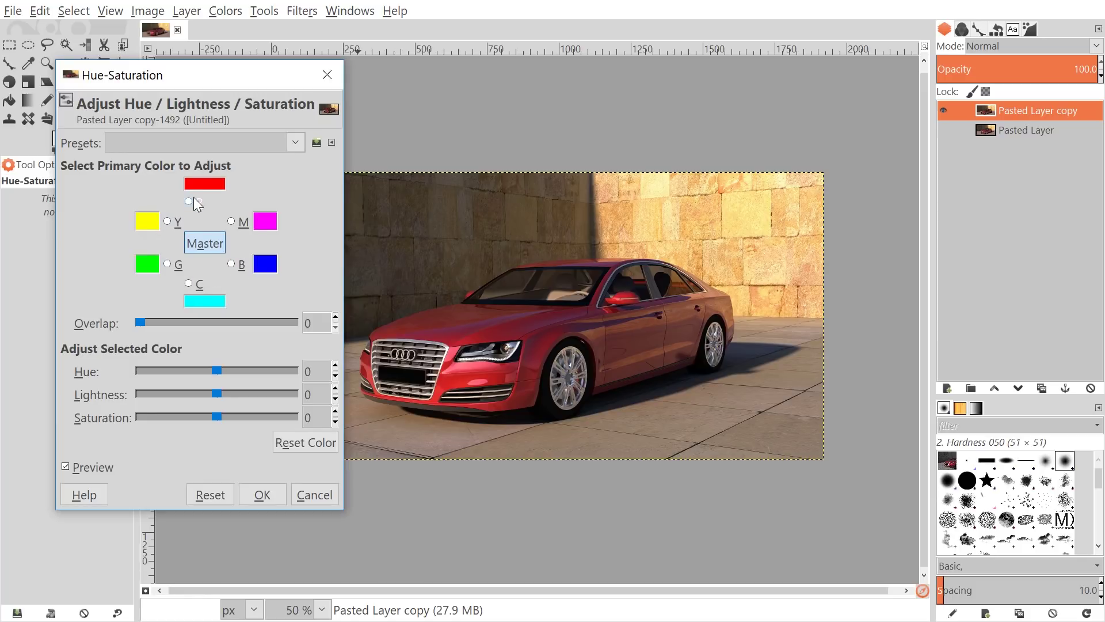
Set Saturation to -100 for the yellow, green, cyan and blue primaries.
click(167, 220)
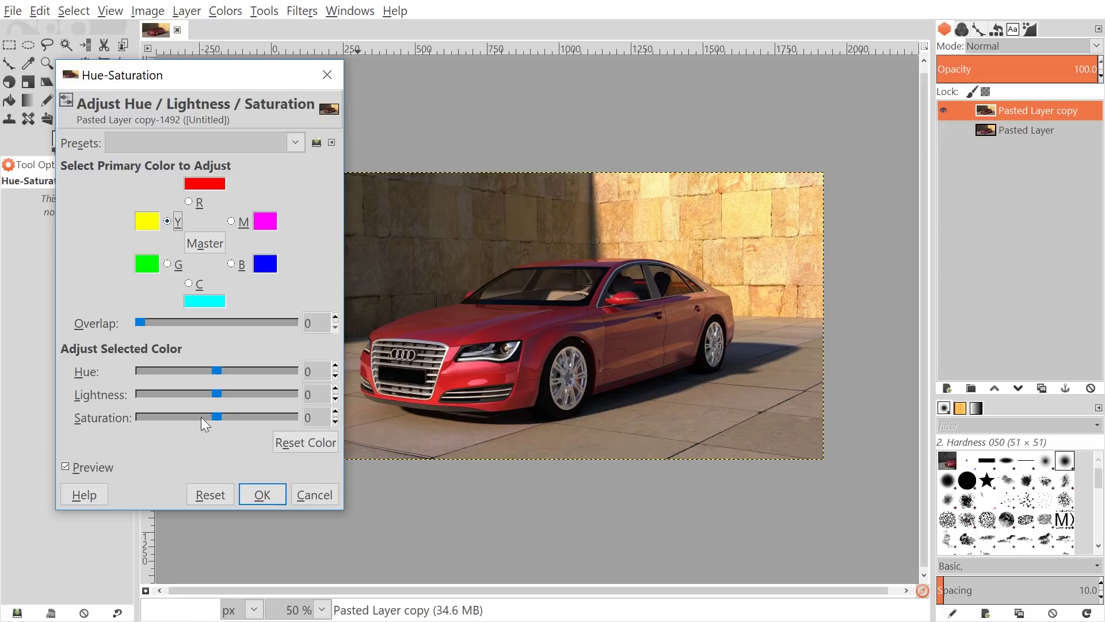
drag(217, 415, 29, 413)
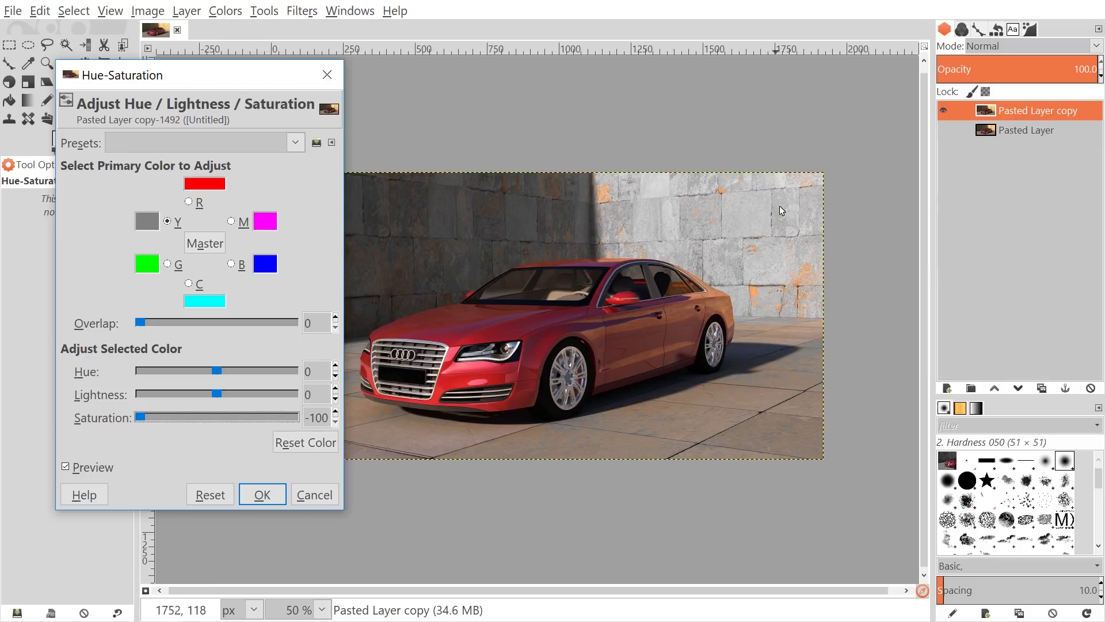
click(167, 264)
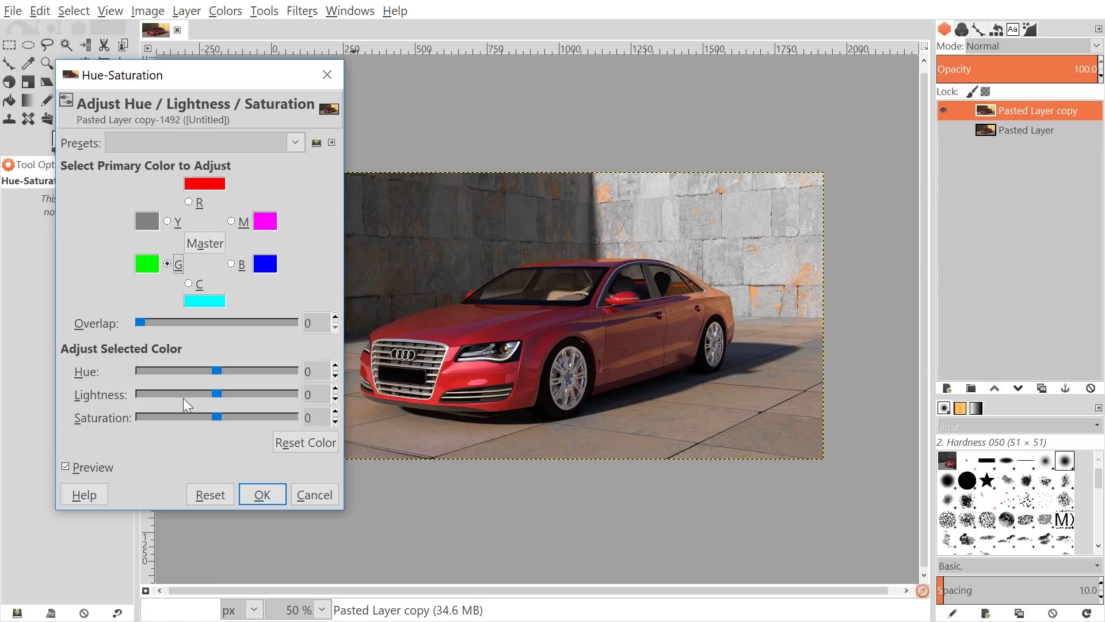
drag(217, 418, 42, 406)
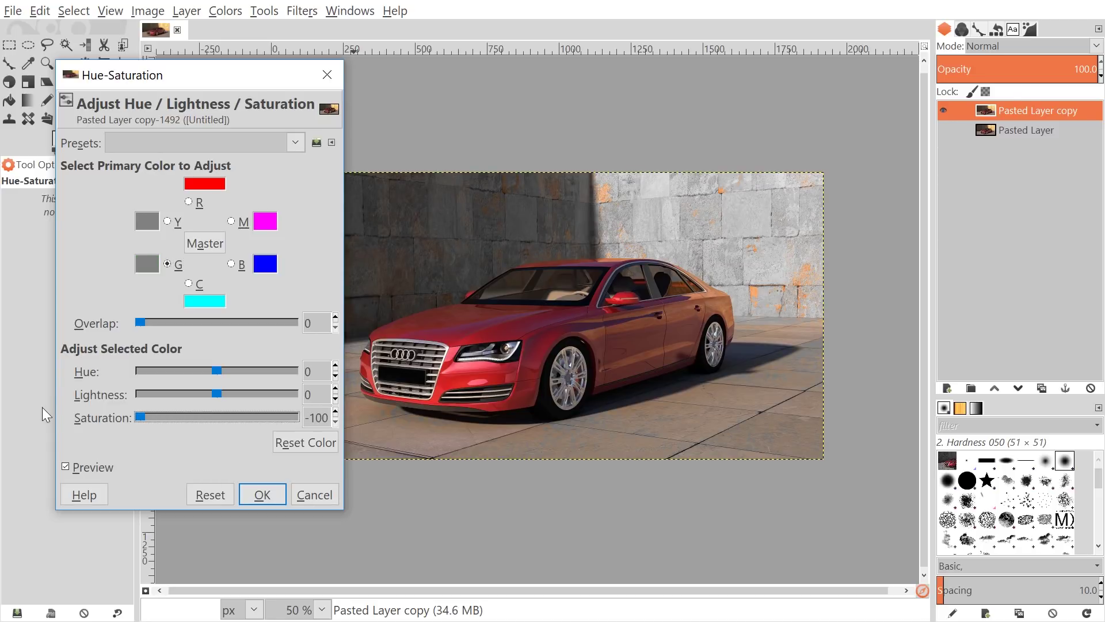
click(185, 285)
drag(217, 412, 112, 416)
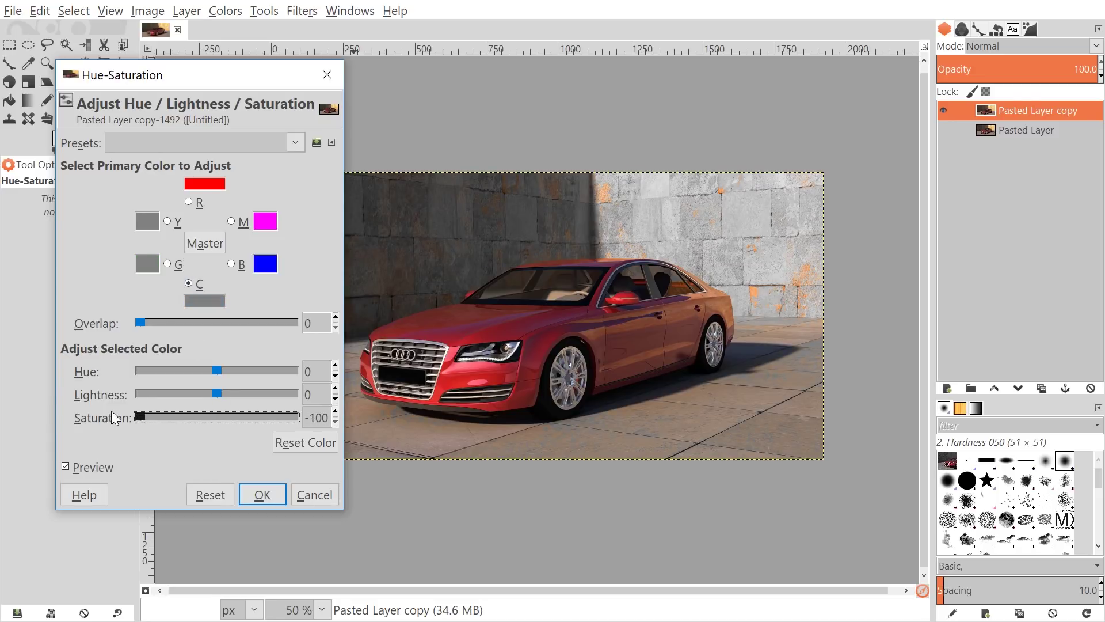
click(232, 264)
drag(217, 418, 120, 417)
Select the magenta primary in Hue-Saturation and bring its Saturation to 100.
click(231, 221)
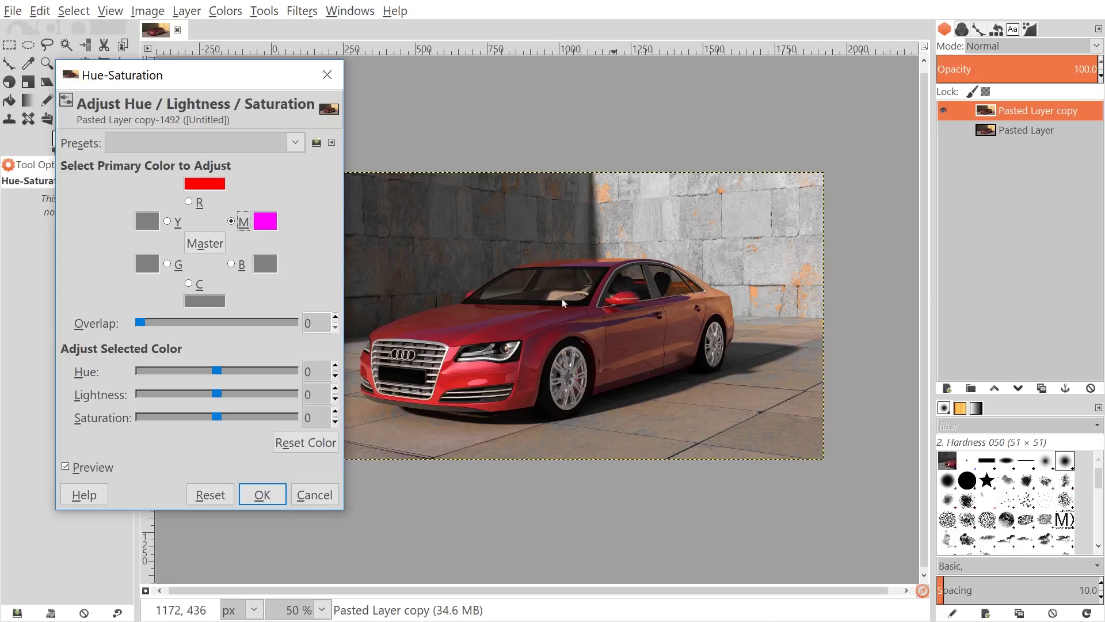
drag(214, 415, 107, 420)
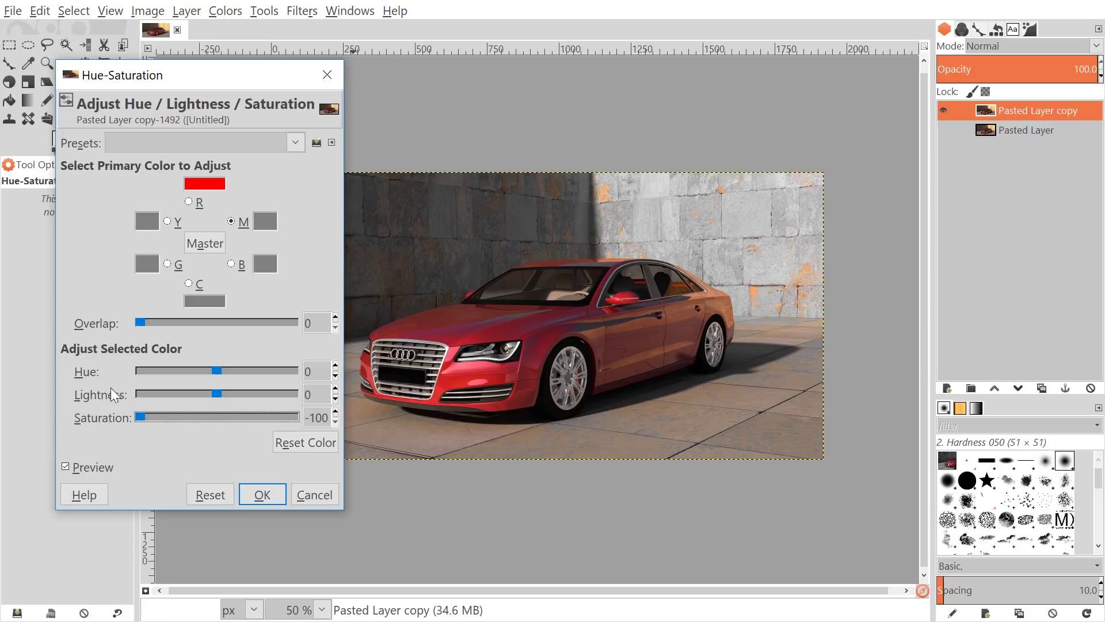
drag(144, 416, 223, 423)
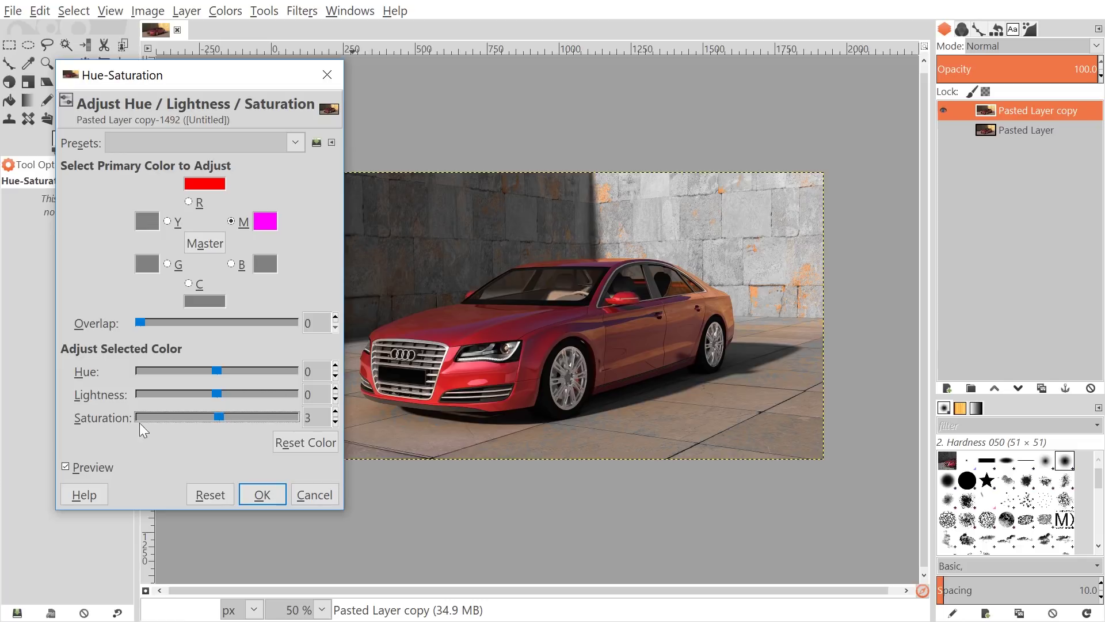
mouse_move(219, 420)
mouse_down()
mouse_move(153, 420)
mouse_move(218, 424)
mouse_up()
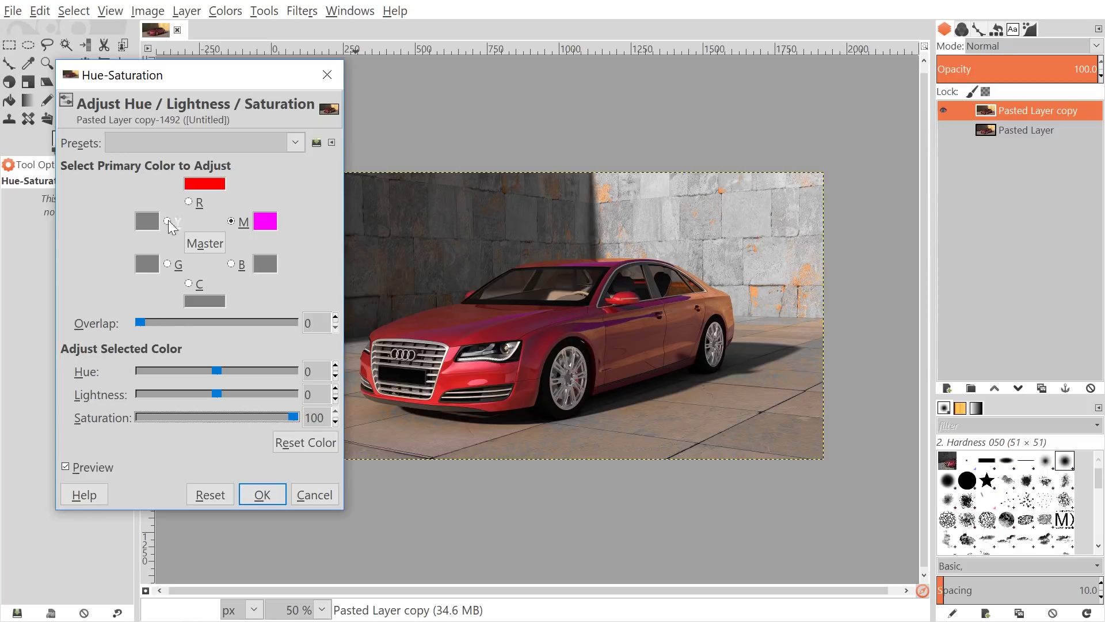
click(190, 202)
click(218, 420)
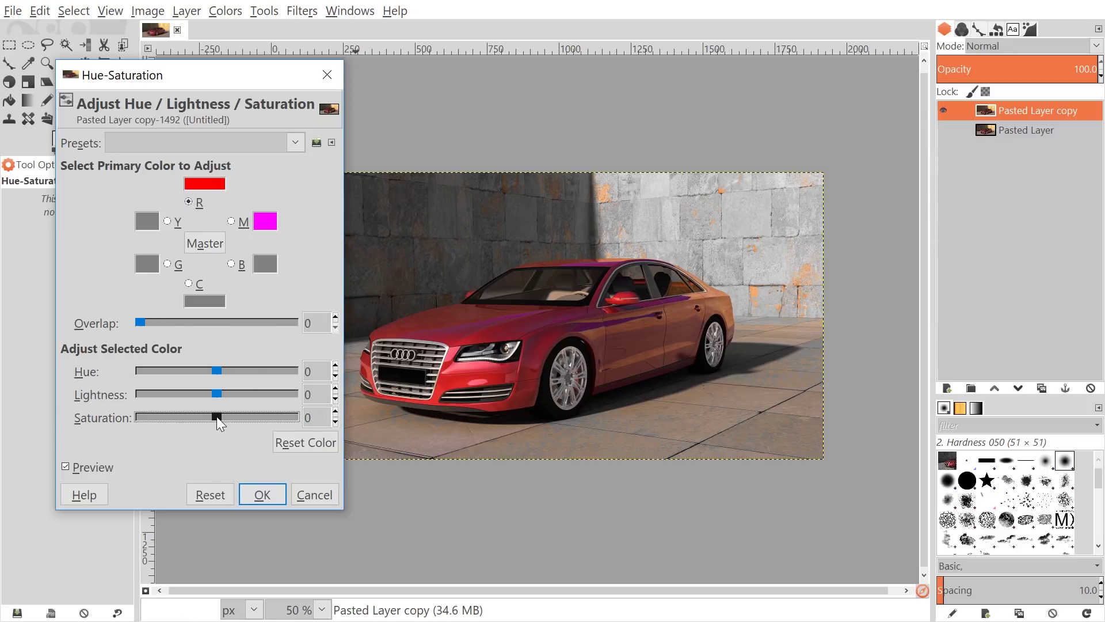
drag(218, 419, 364, 423)
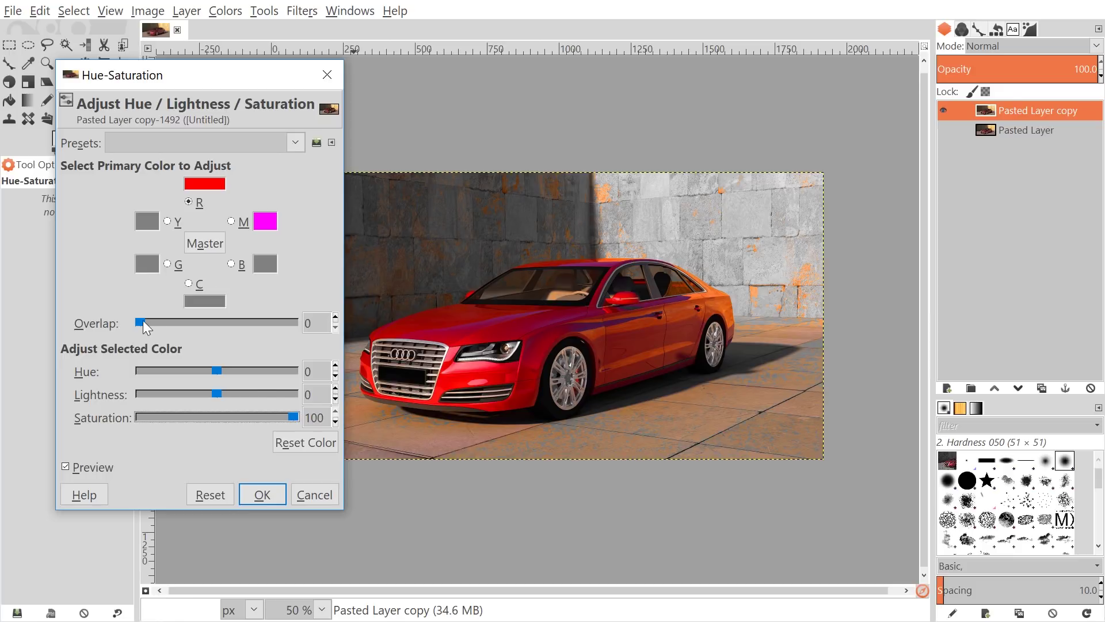
drag(292, 416, 230, 415)
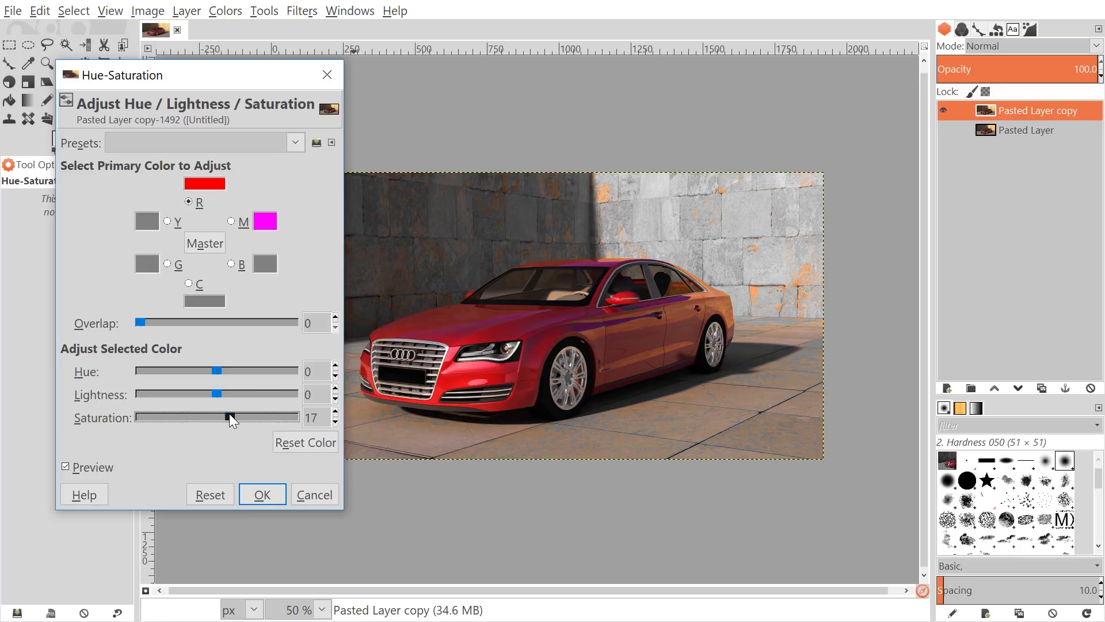
drag(231, 420, 227, 420)
drag(139, 322, 337, 329)
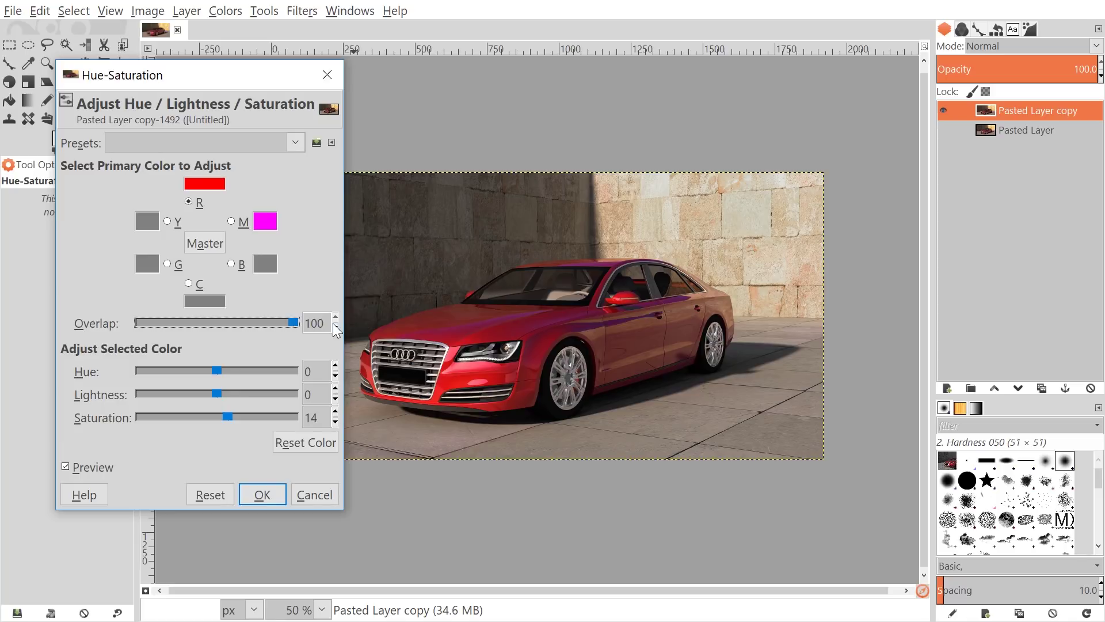
mouse_move(231, 421)
mouse_down()
mouse_move(161, 423)
mouse_move(278, 425)
mouse_move(202, 419)
mouse_move(230, 418)
mouse_up()
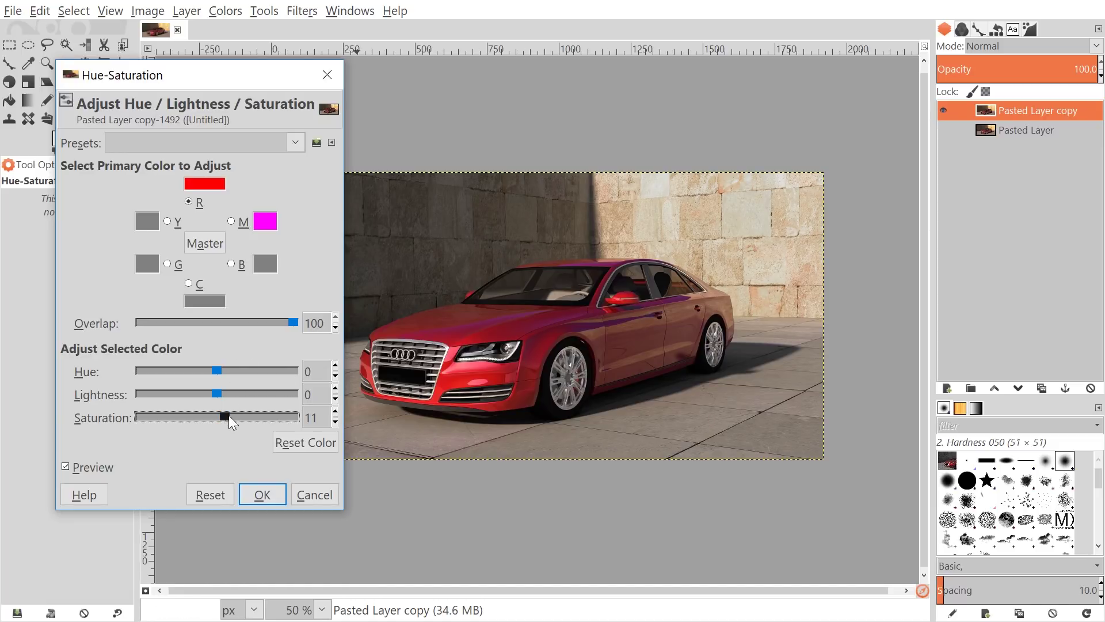
drag(226, 416, 236, 416)
drag(294, 323, 109, 325)
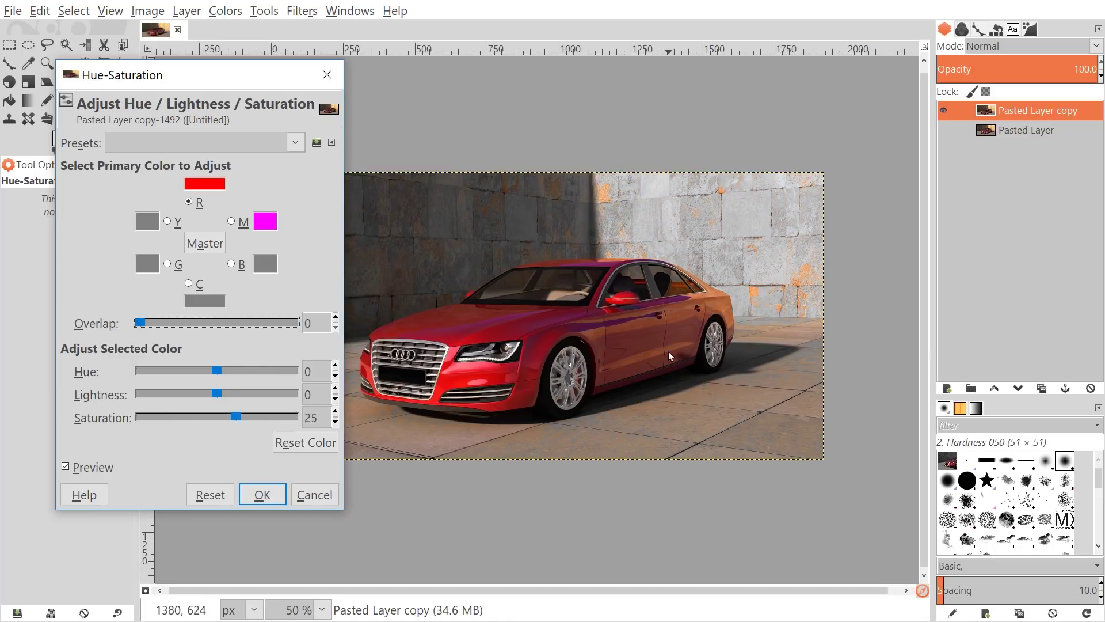
drag(677, 348, 748, 344)
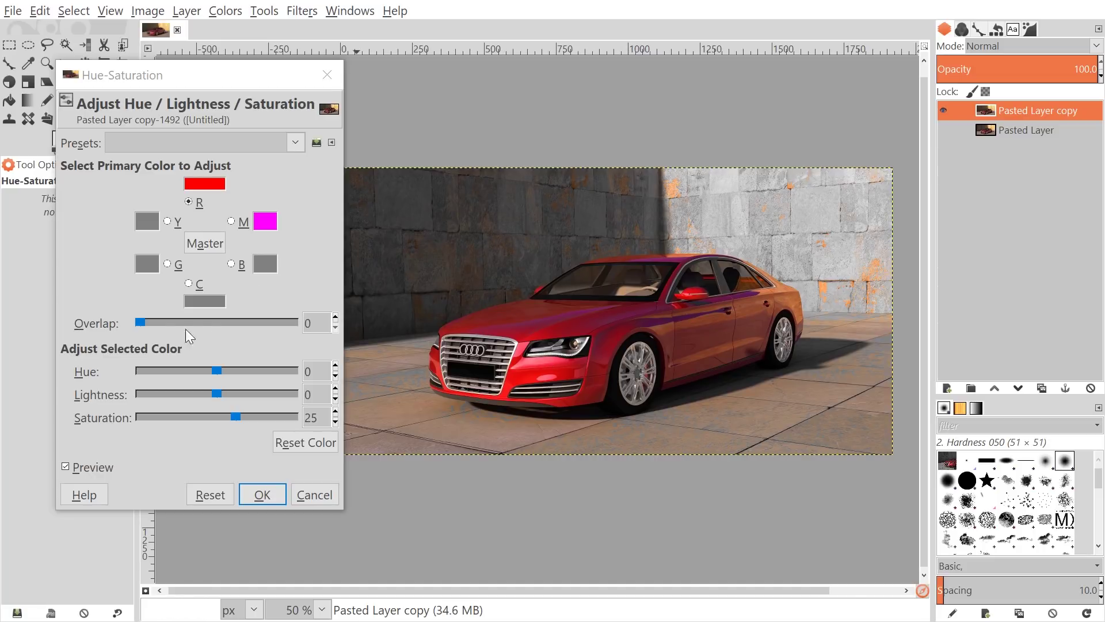
click(236, 417)
drag(236, 418, 219, 419)
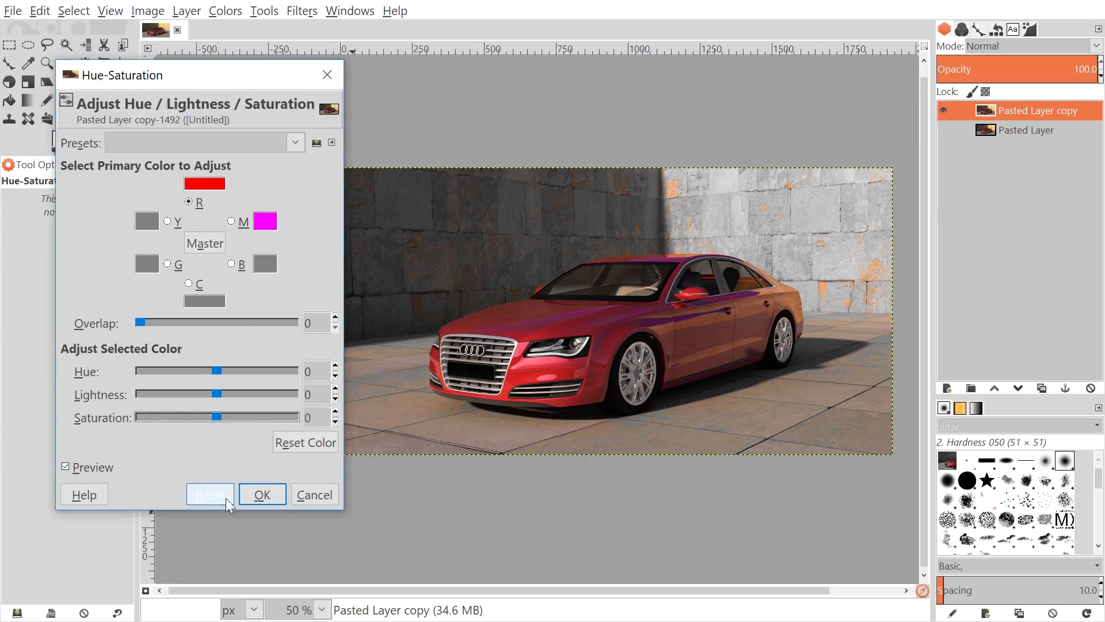
Apply the Hue-Saturation changes and duplicate the adjusted car layer.
click(262, 494)
drag(575, 371, 453, 388)
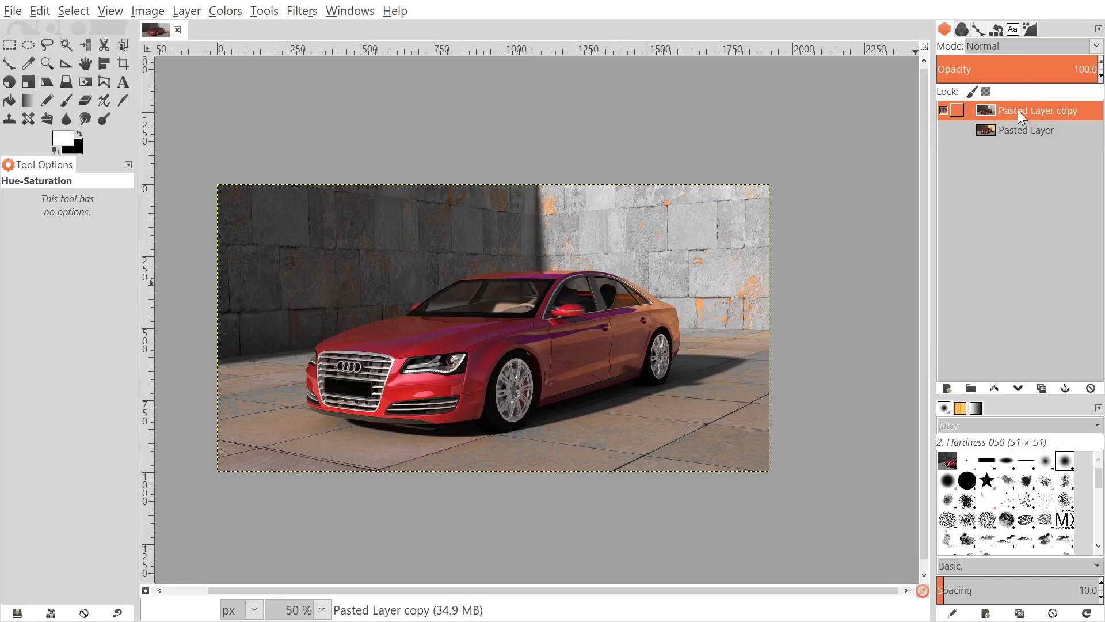
click(1042, 389)
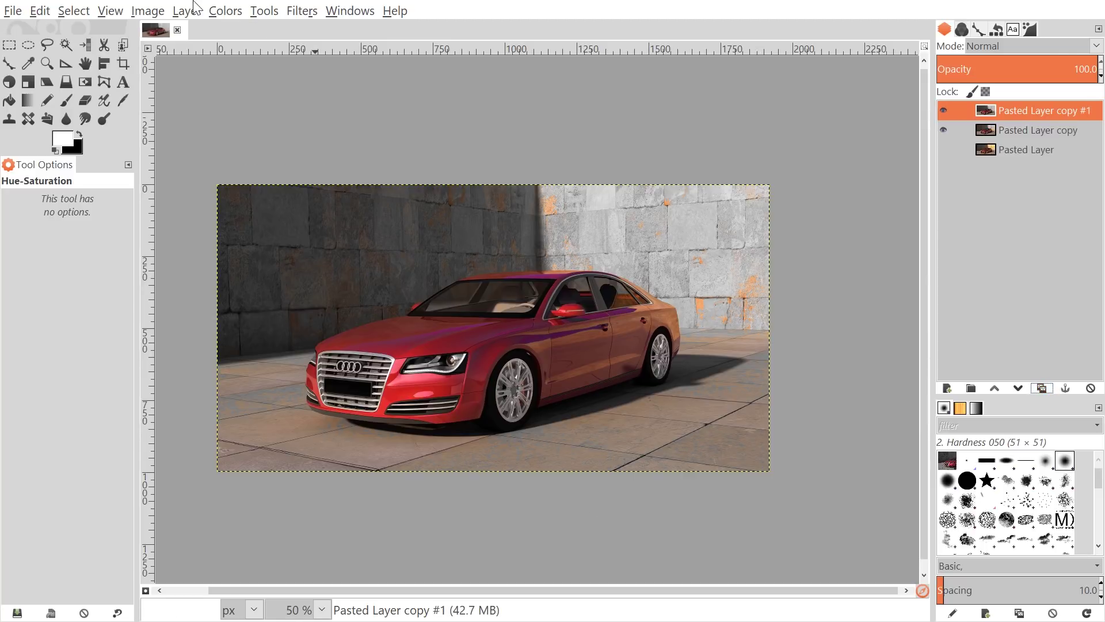
Desaturate the new copy using the Lightness shade mode.
click(221, 13)
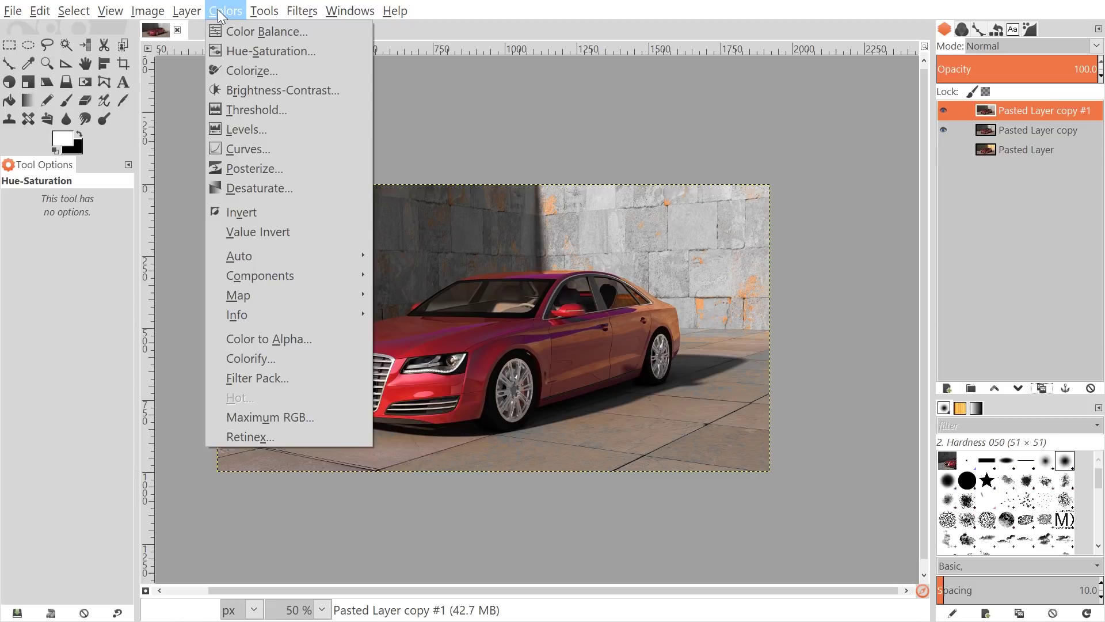
click(223, 195)
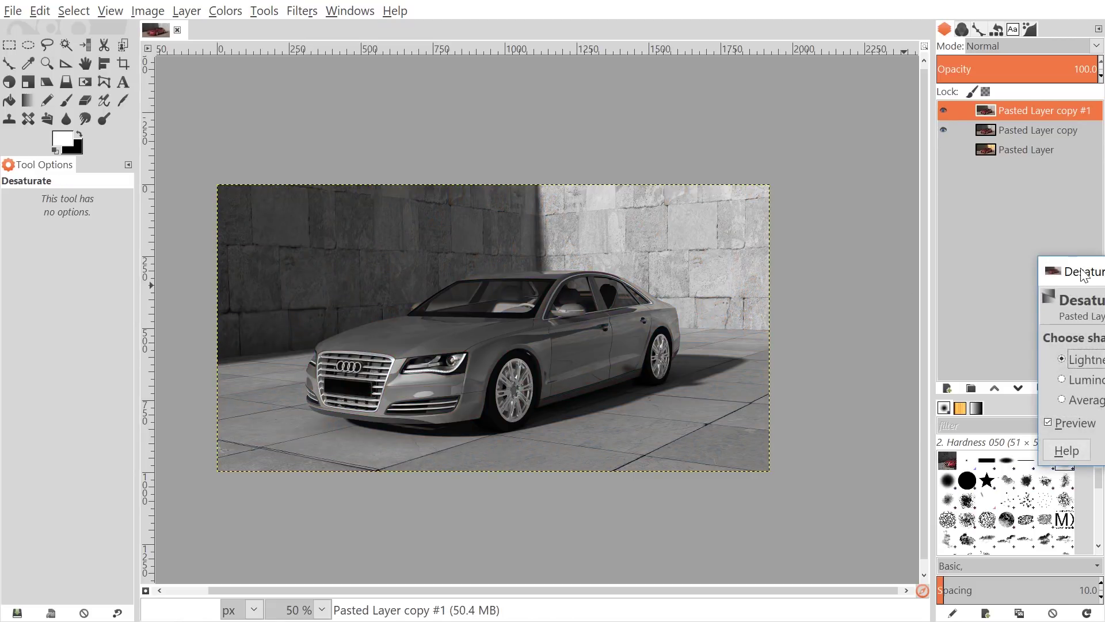
drag(1084, 274, 381, 134)
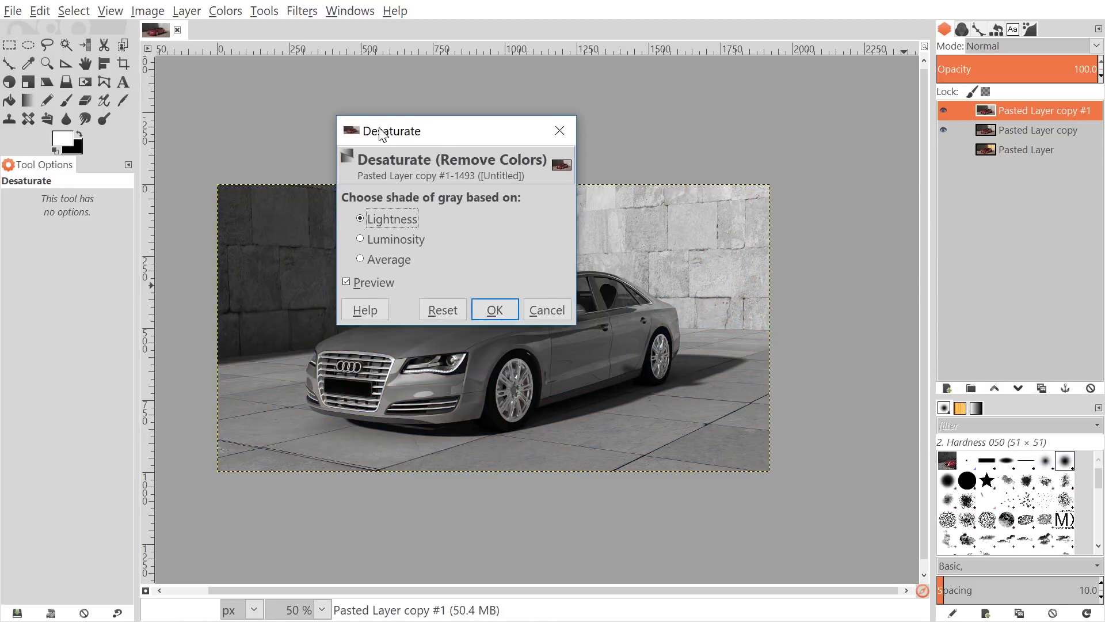
click(494, 311)
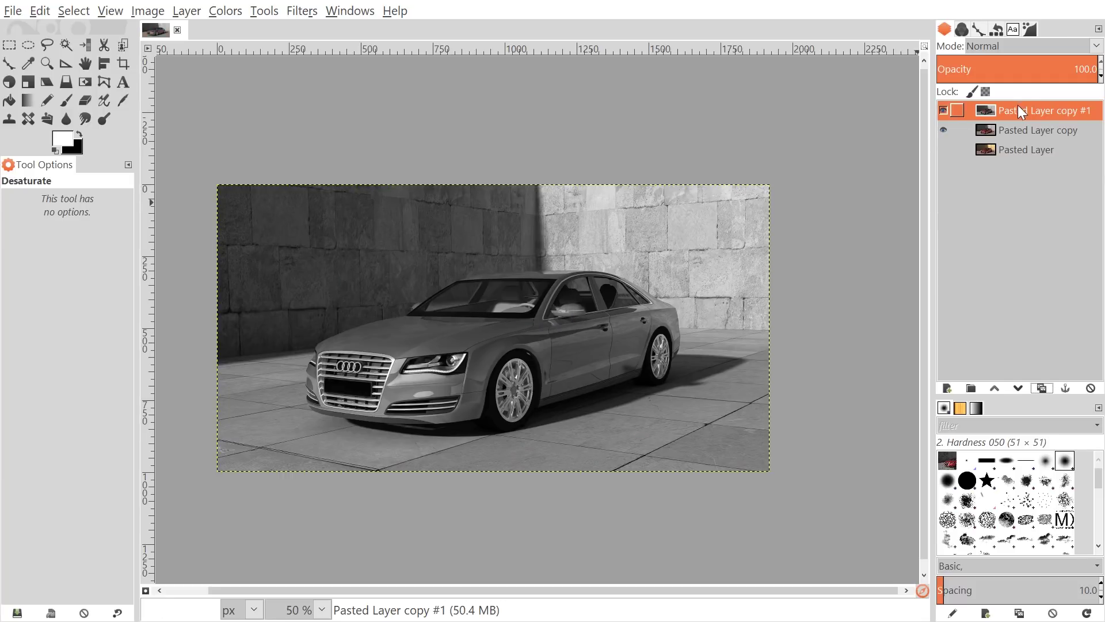
Place the grayscale copy below the colour copy and set the Eraser size to 157.
drag(1019, 110, 1030, 137)
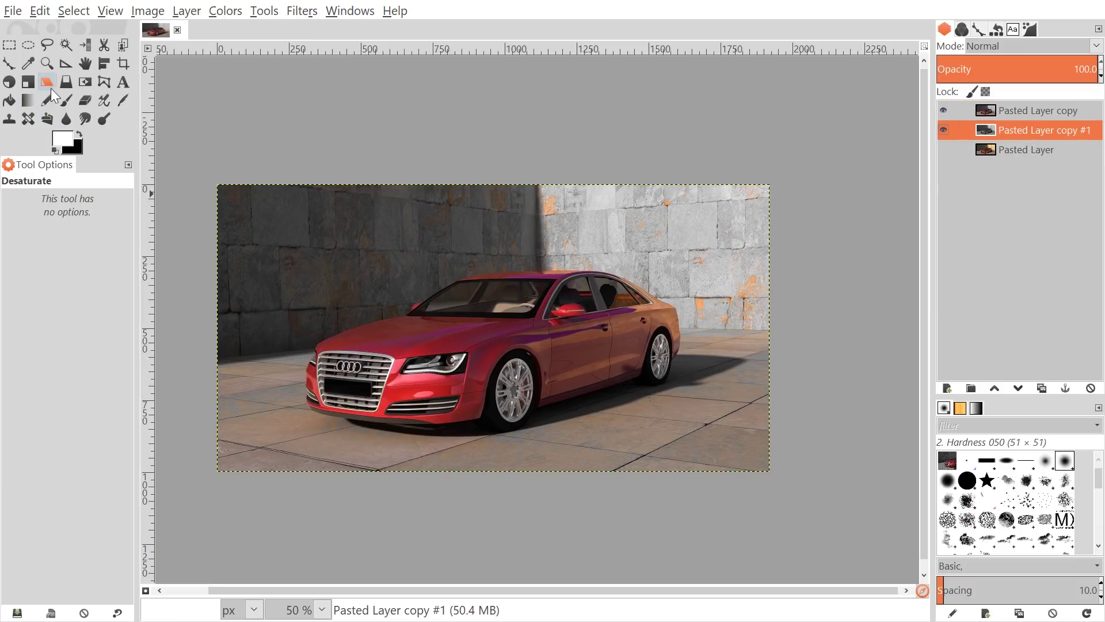
click(87, 100)
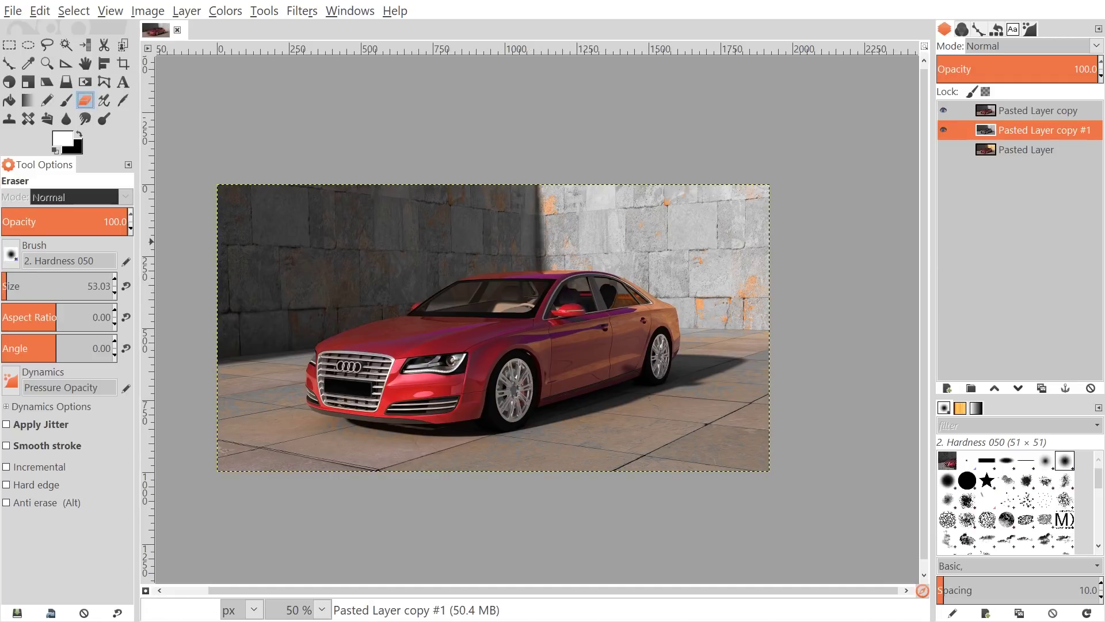
click(16, 282)
click(17, 282)
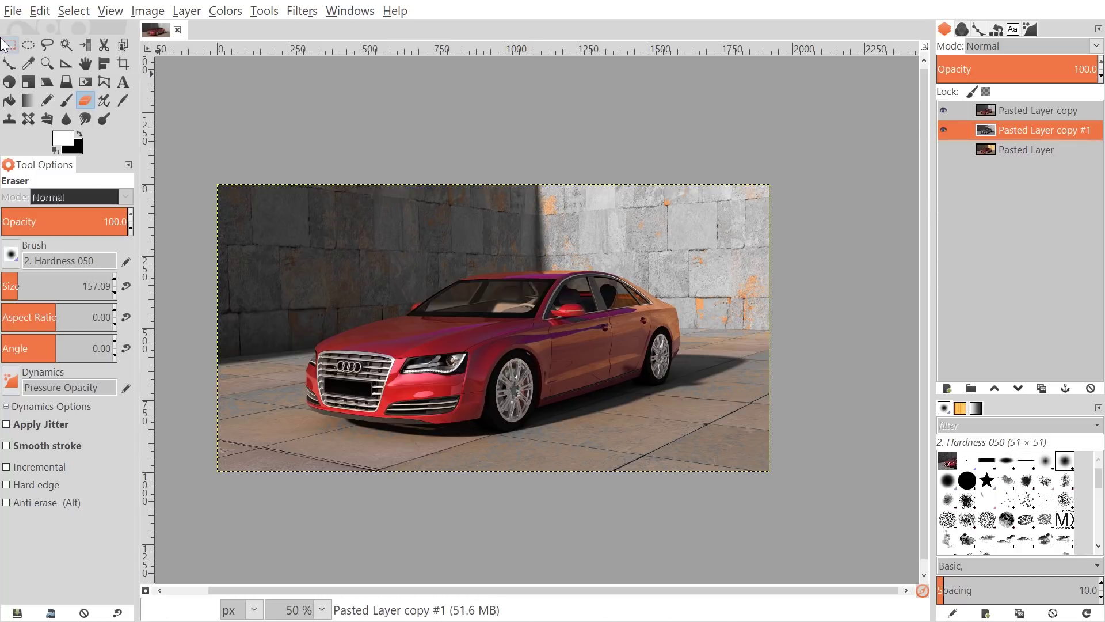
Undo two stray eraser strokes and make Pasted Layer copy the working layer.
click(51, 8)
click(50, 23)
click(1047, 115)
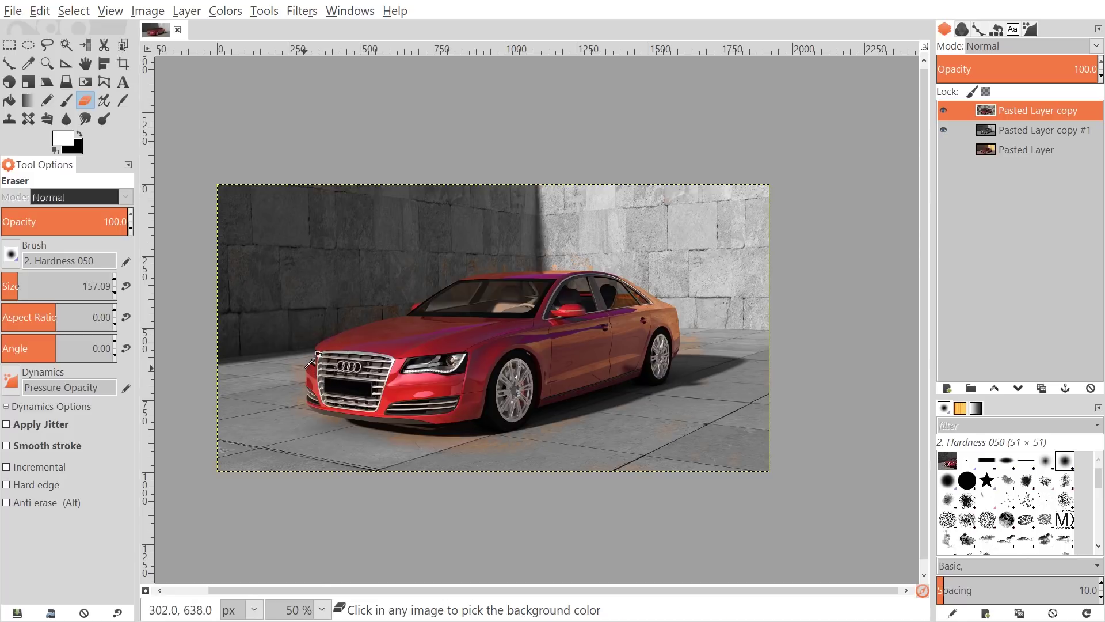
Zoom to 200%, reduce the Eraser to 99.86, and erase the orange tint below the bumper.
scroll(514, 369, up, 2)
scroll(561, 292, up, 1)
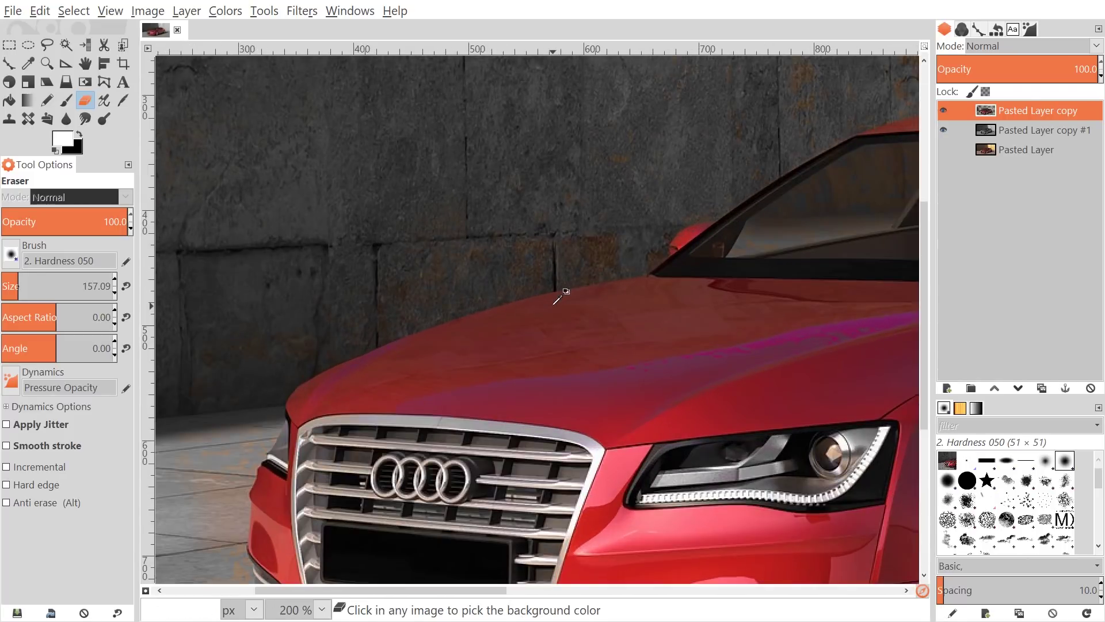
scroll(562, 293, down, 3)
scroll(561, 293, up, 4)
scroll(679, 308, down, 2)
scroll(551, 304, left, 8)
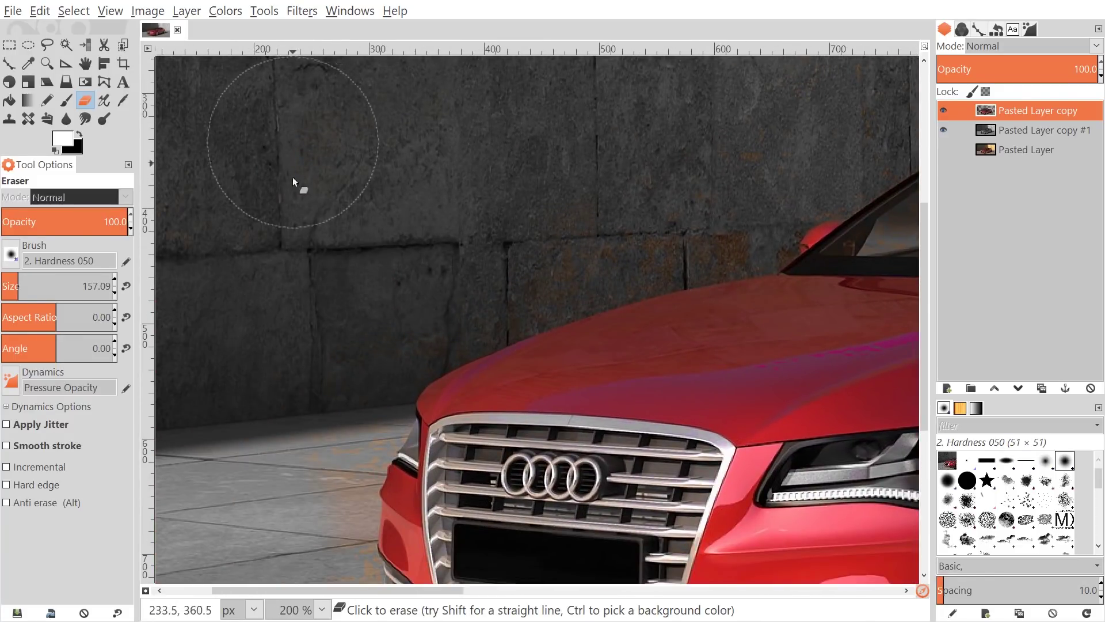
scroll(313, 242, down, 5)
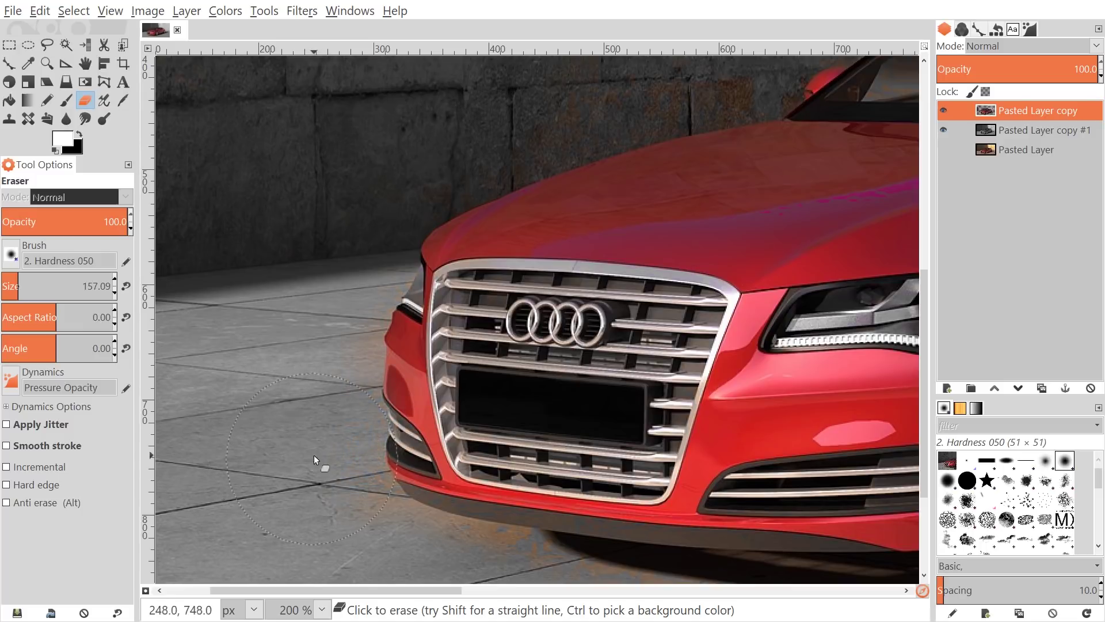
scroll(333, 468, down, 6)
scroll(264, 297, right, 2)
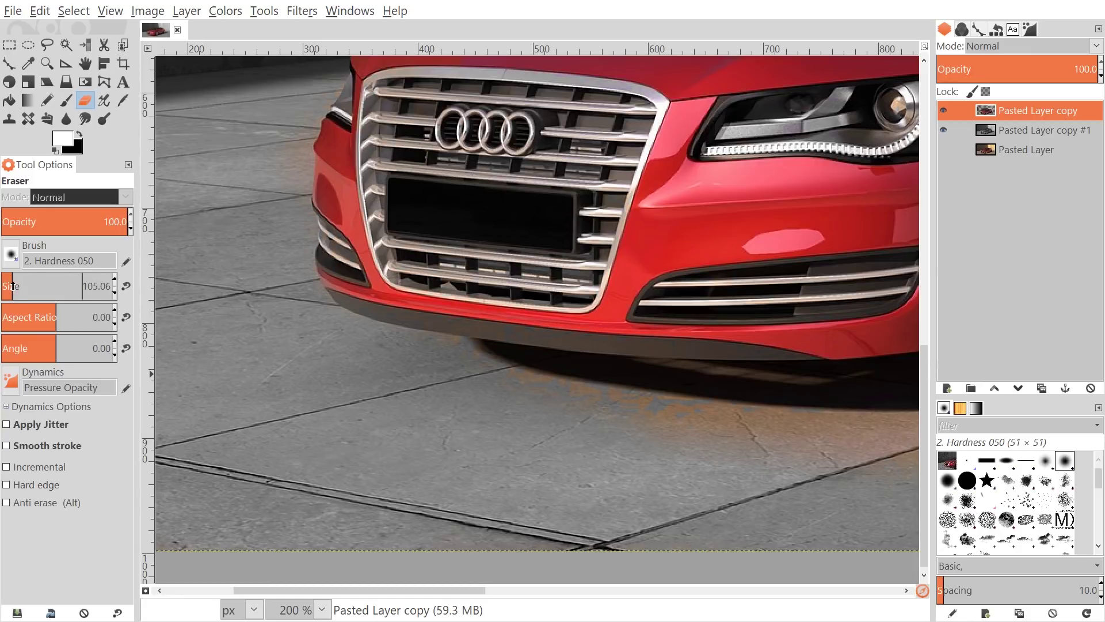
drag(11, 286, 11, 286)
mouse_move(368, 346)
mouse_down()
mouse_move(423, 350)
mouse_move(505, 388)
mouse_move(783, 436)
mouse_move(635, 430)
mouse_up()
Erase the remaining orange tint on the ground behind the car and the wall above the roof.
key(space)
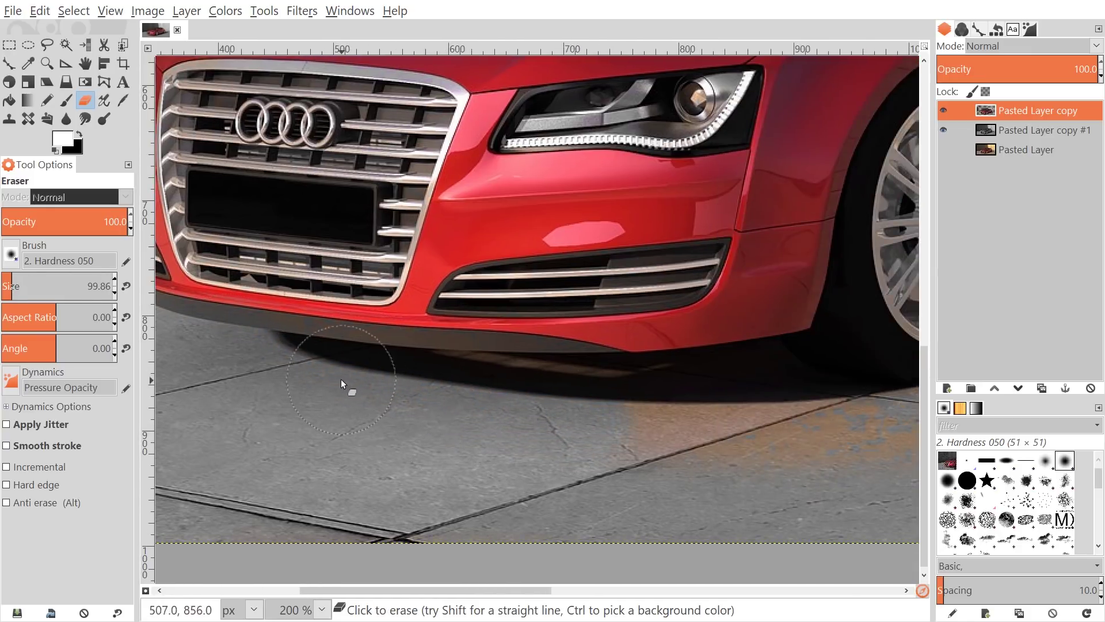
key(space)
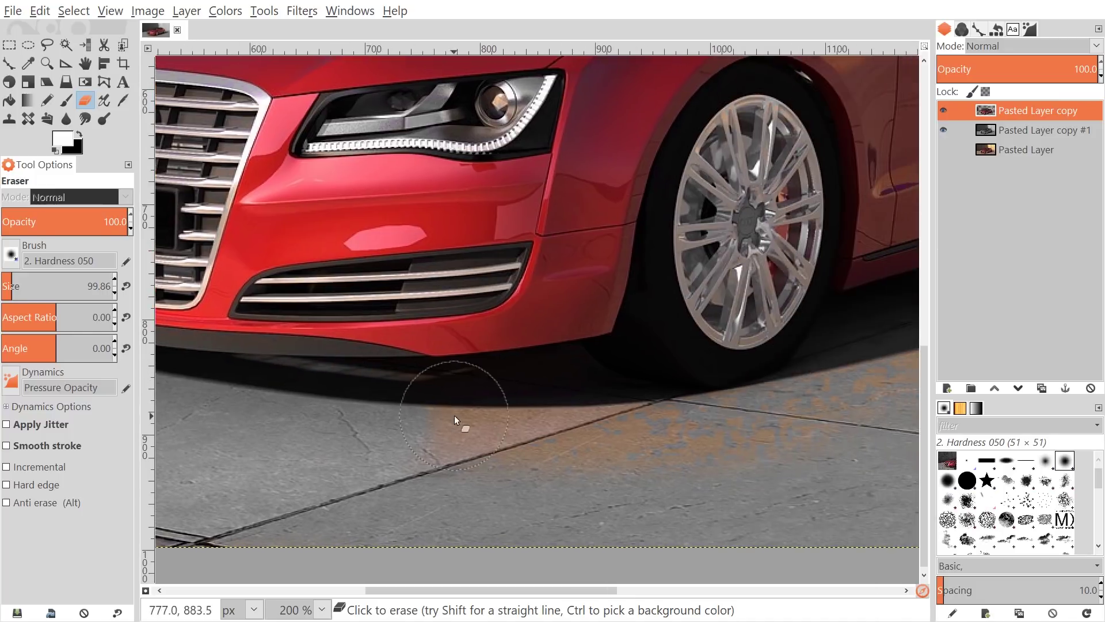
key(space)
key(space)
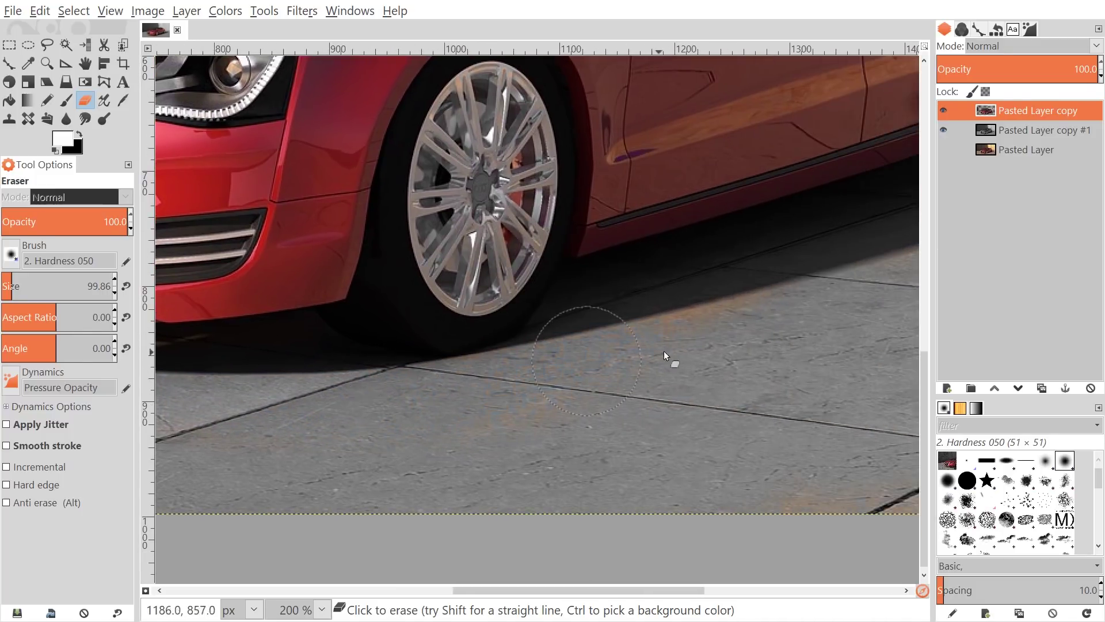
key(space)
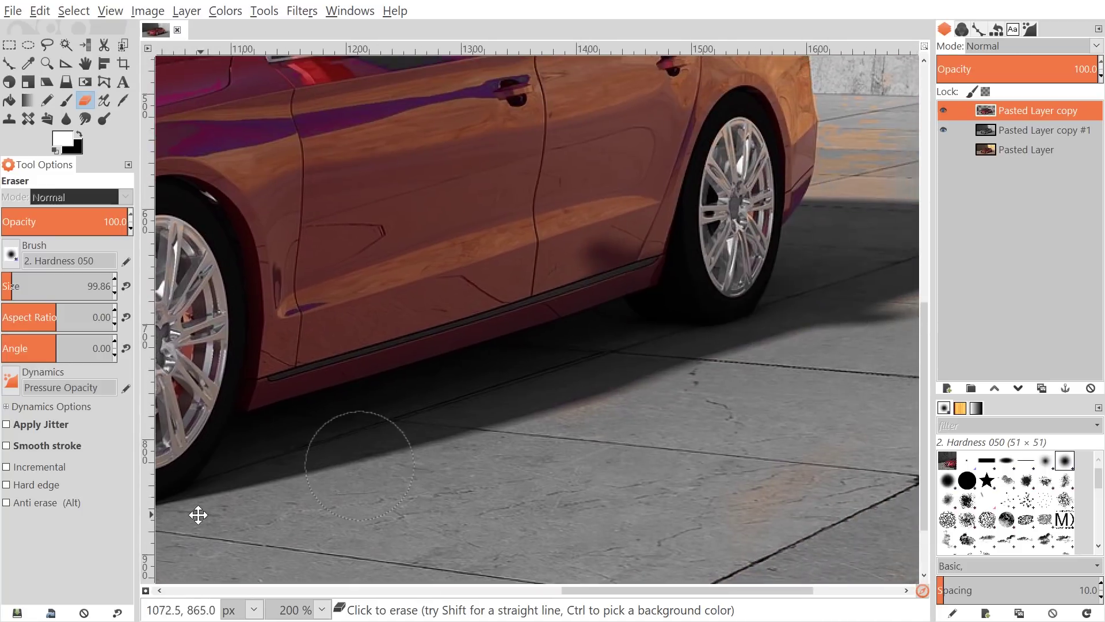
key(space)
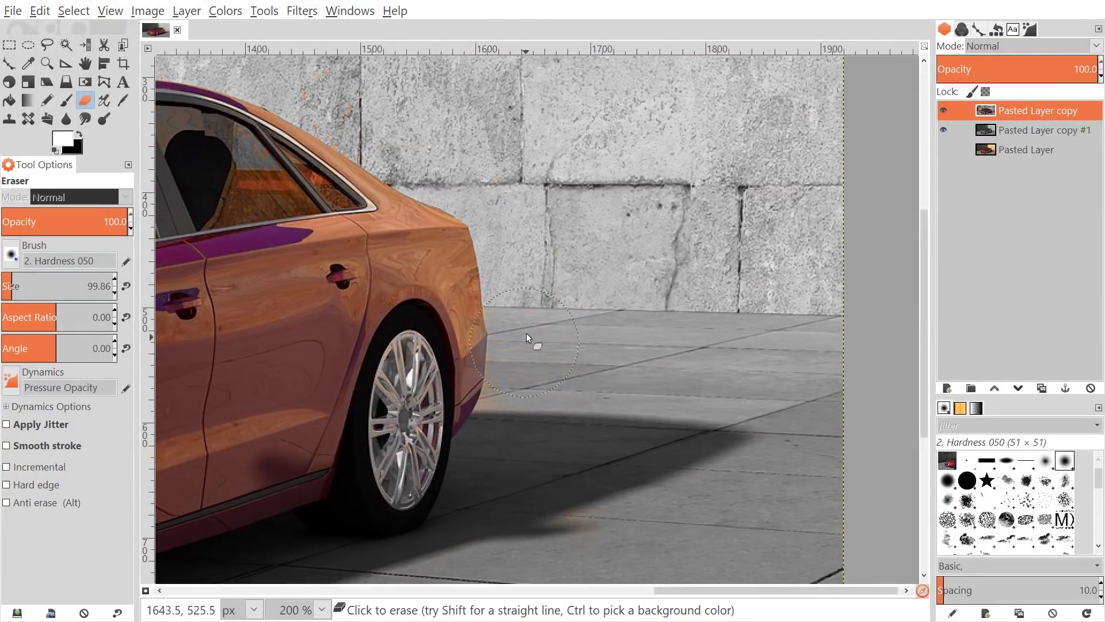
key(space)
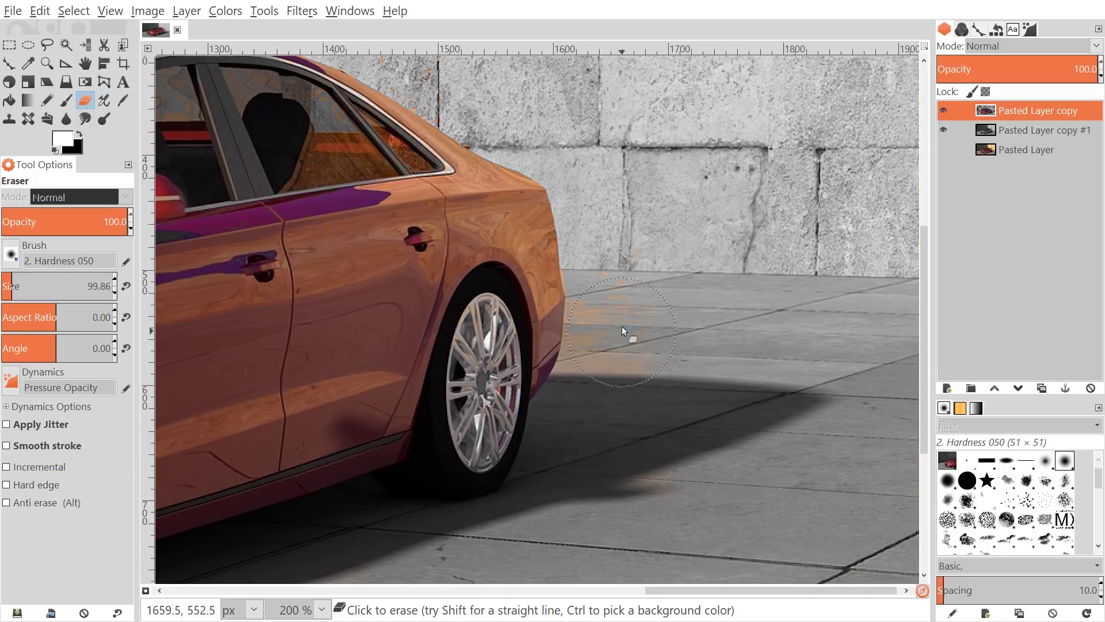
drag(616, 257, 601, 377)
key(space)
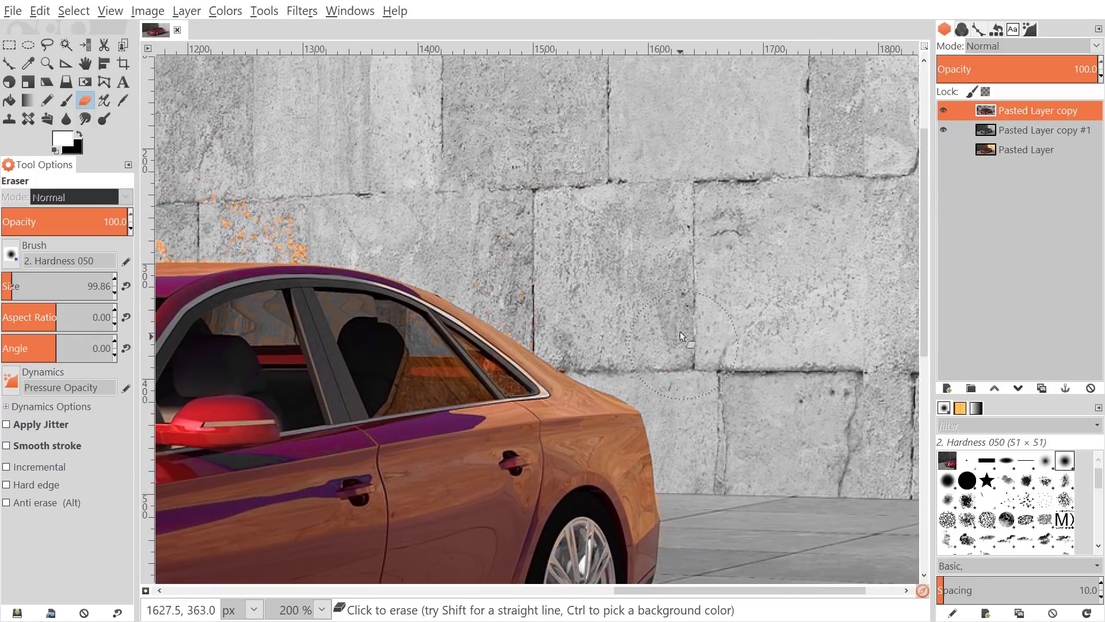
mouse_move(475, 196)
mouse_down()
mouse_move(543, 277)
mouse_move(530, 287)
mouse_move(504, 267)
mouse_move(534, 299)
mouse_move(514, 279)
mouse_move(578, 323)
mouse_up()
key(space)
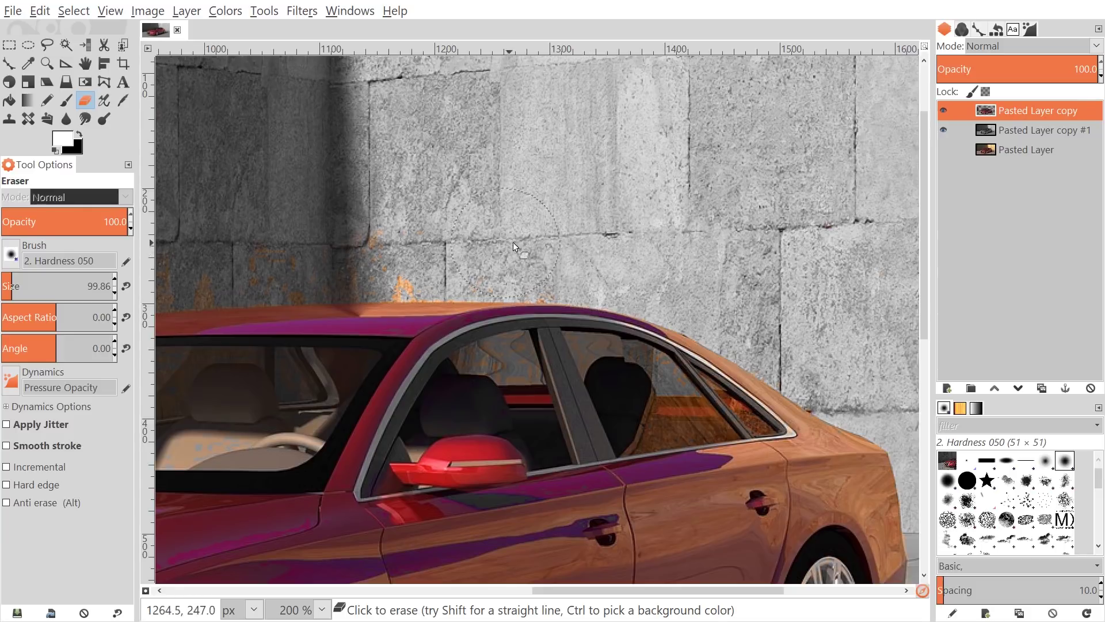
scroll(333, 233, left, 5)
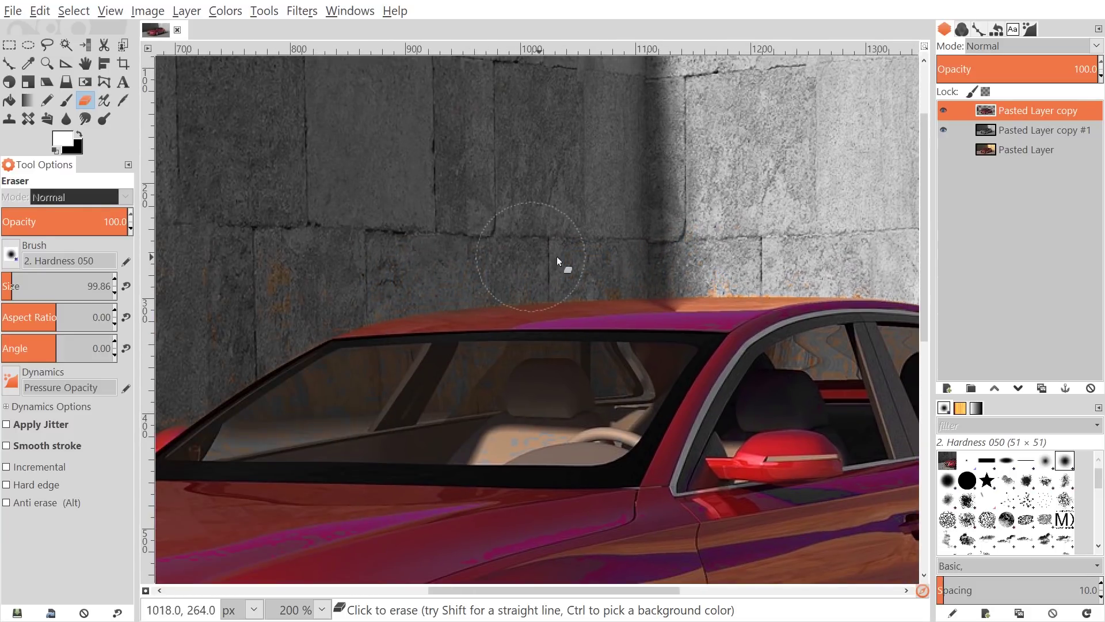
scroll(452, 223, left, 3)
scroll(452, 222, down, 1)
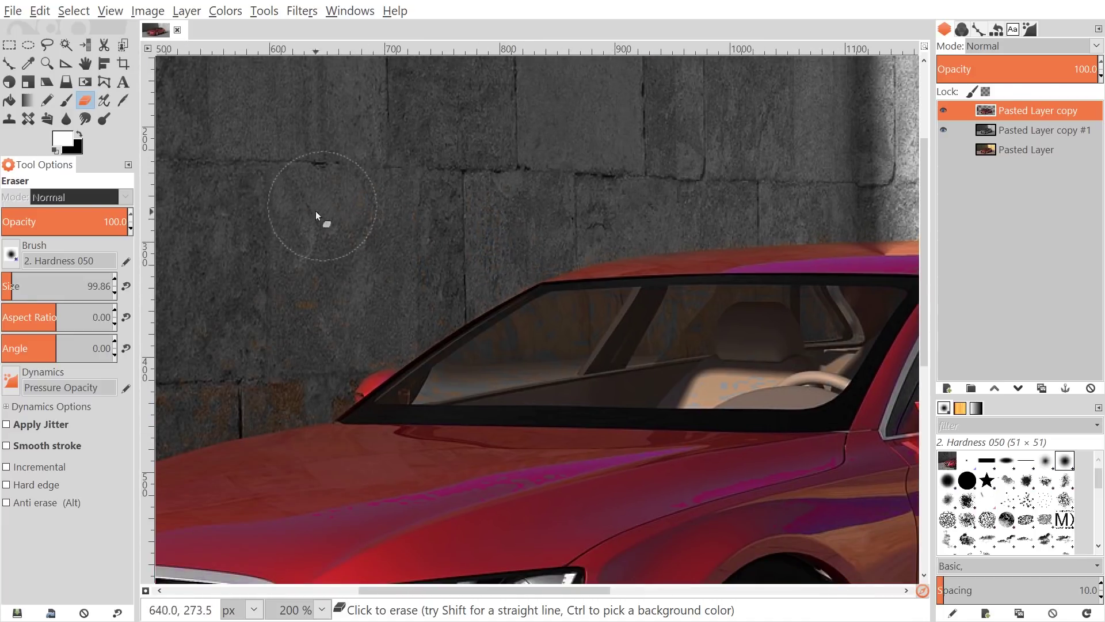
scroll(590, 142, left, 2)
scroll(590, 142, up, 1)
scroll(589, 142, left, 3)
scroll(590, 141, down, 1)
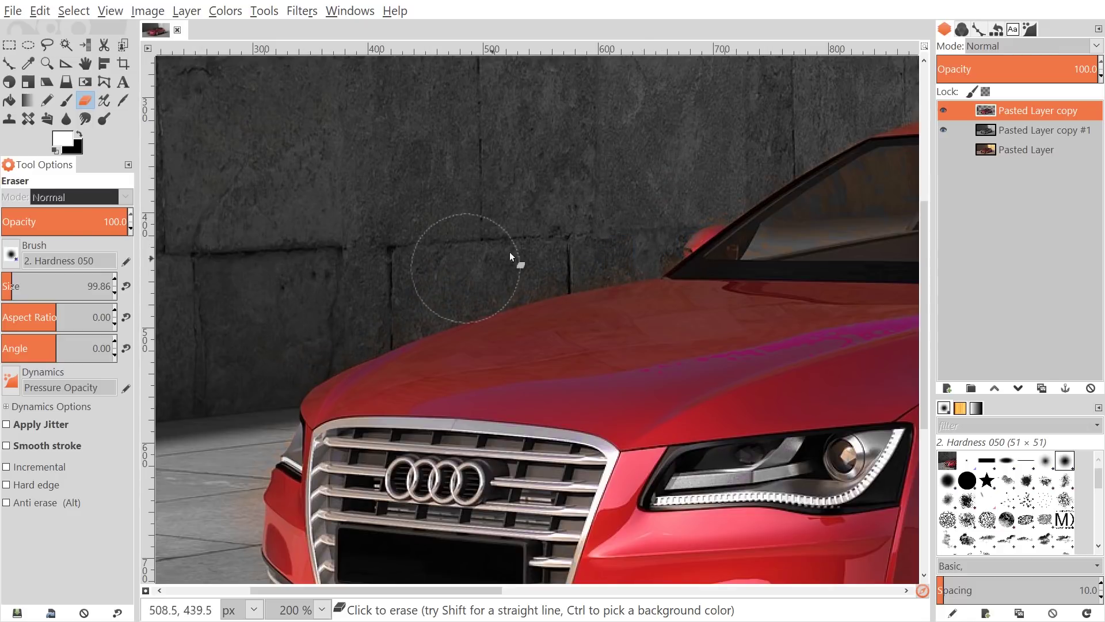
scroll(650, 233, down, 3)
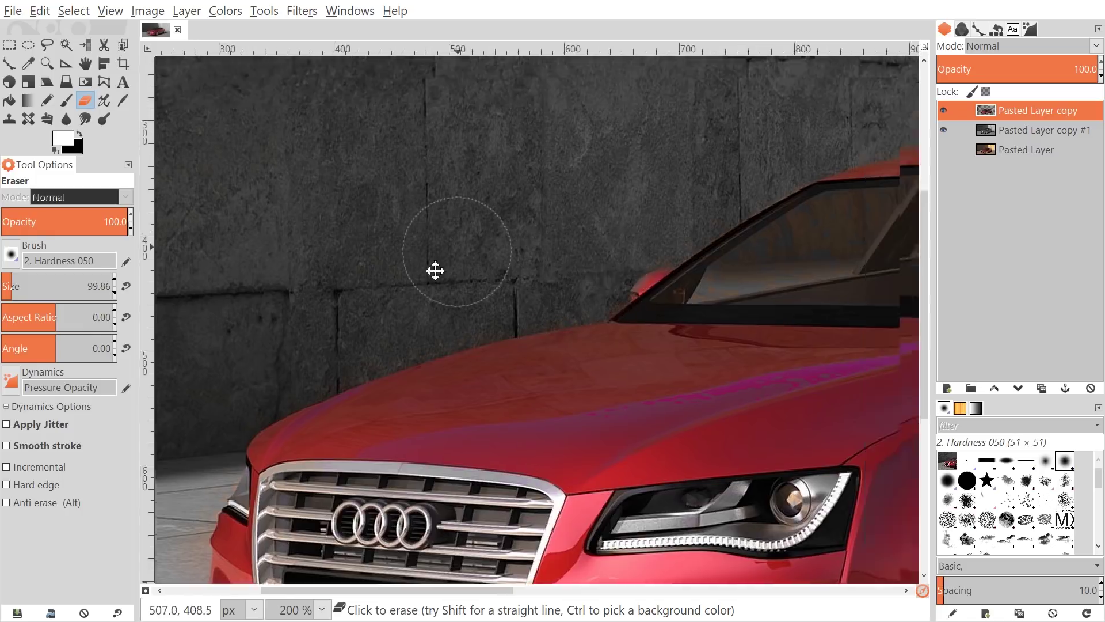
scroll(513, 346, right, 3)
scroll(500, 357, up, 1)
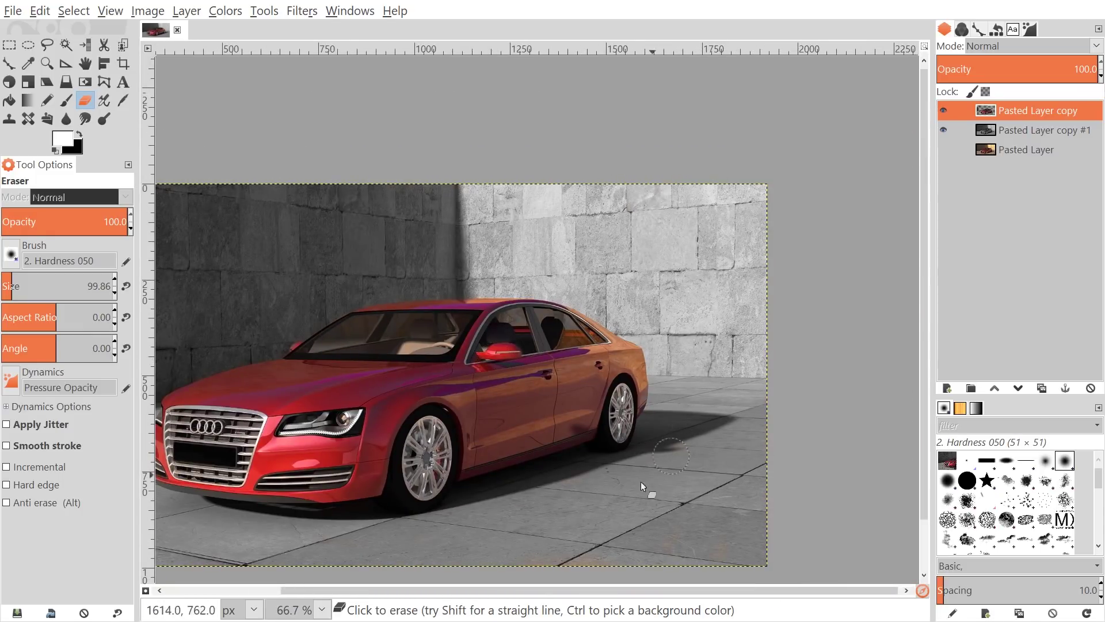
scroll(655, 557, down, 2)
scroll(655, 557, left, 3)
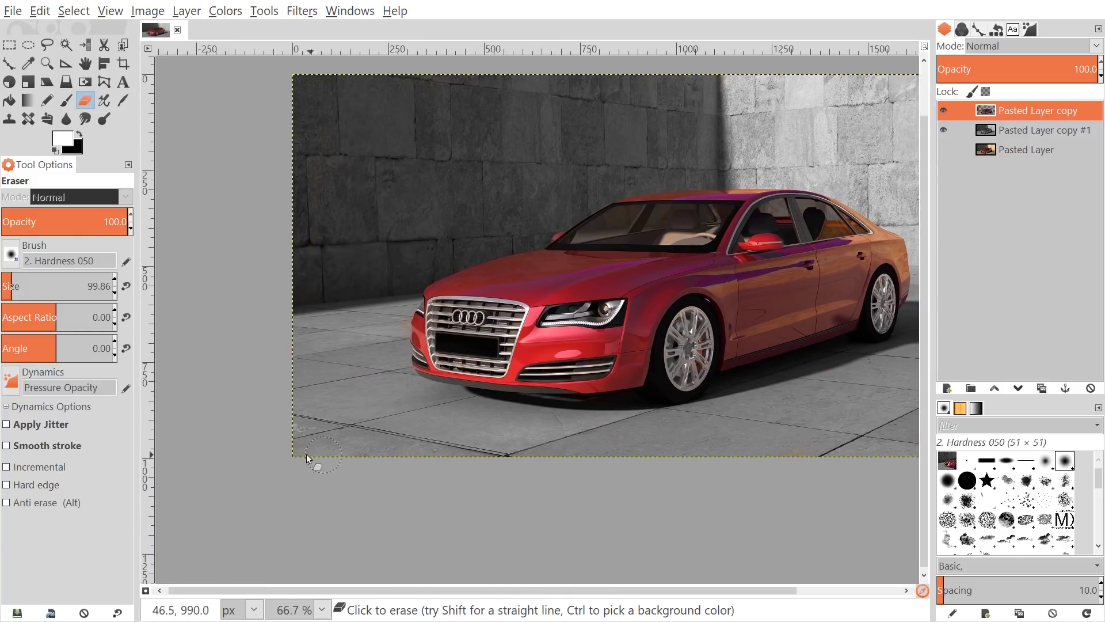
scroll(322, 270, up, 3)
scroll(311, 242, right, 1)
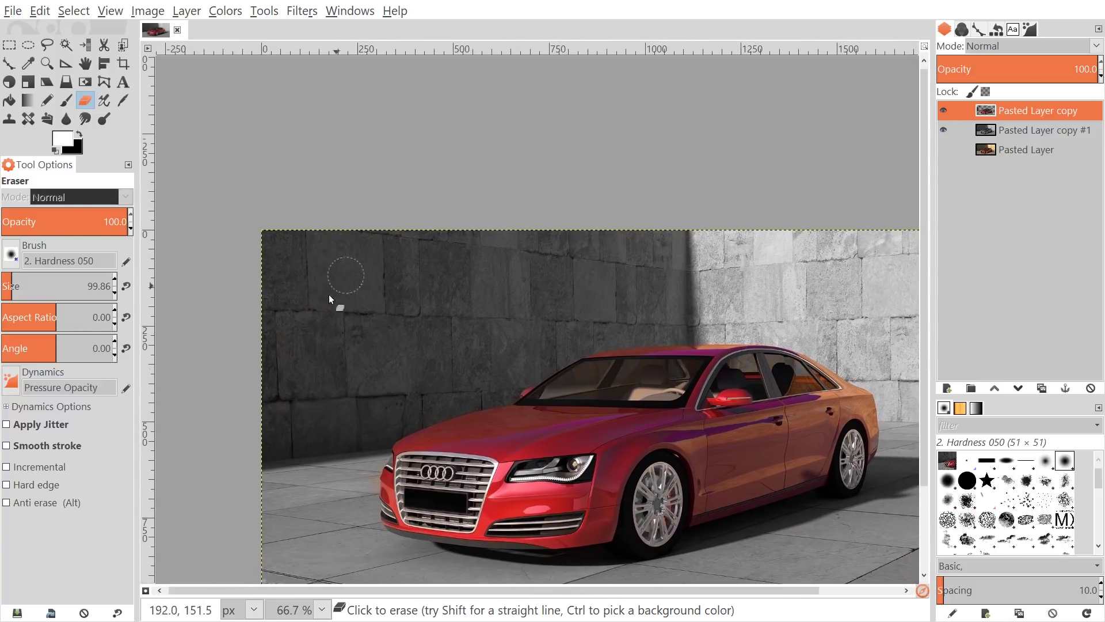
scroll(468, 305, down, 2)
scroll(468, 305, right, 2)
ctrl+scroll(555, 340, down, 1)
scroll(596, 285, right, 2)
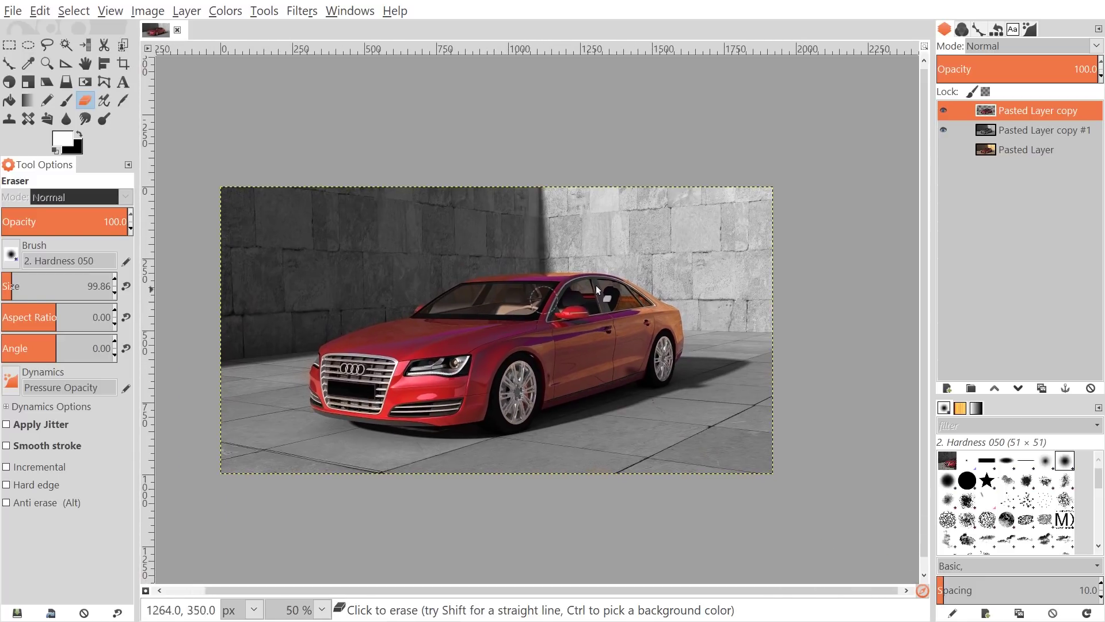
drag(800, 257, 807, 248)
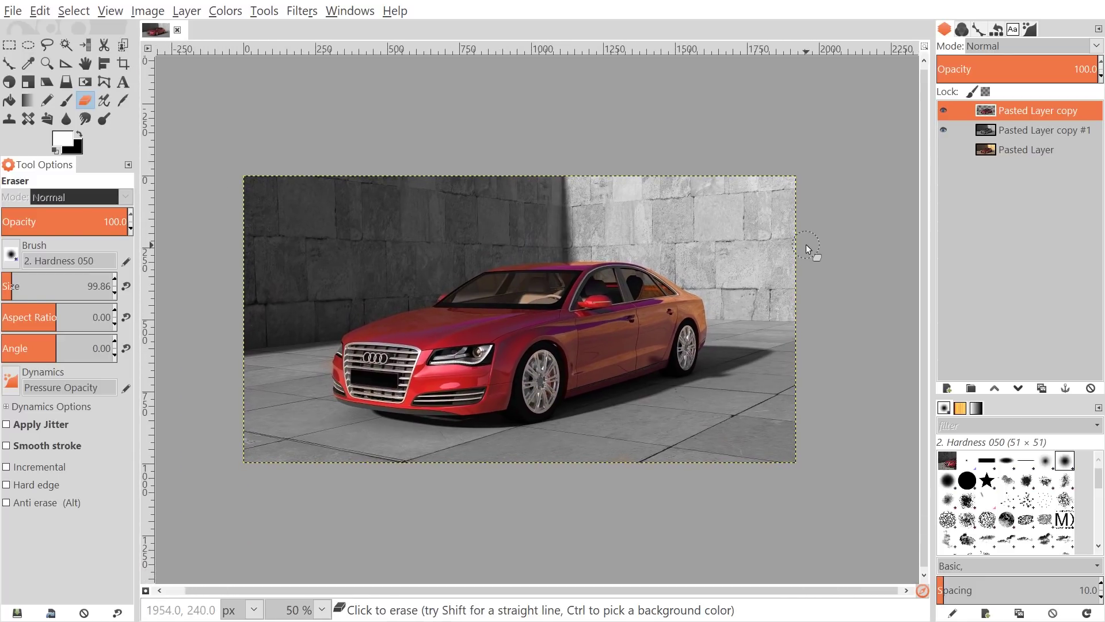